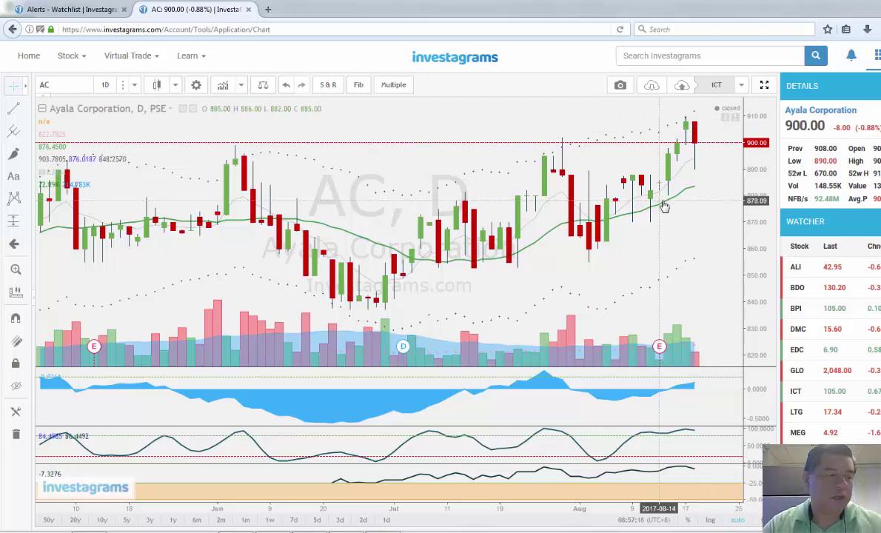
# Switch to the PSEI workbook in Excel and open the AC sheet
pyautogui.moveTo(377, 527)
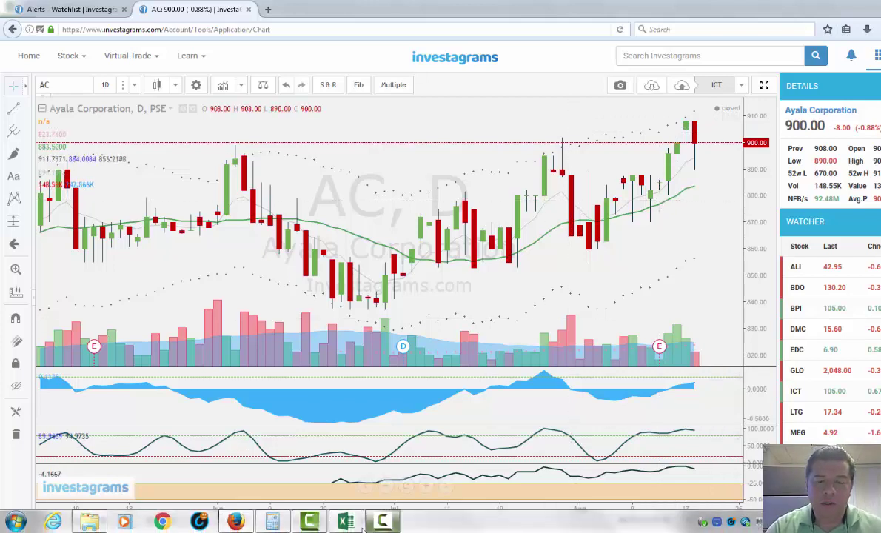
pyautogui.moveTo(350, 524)
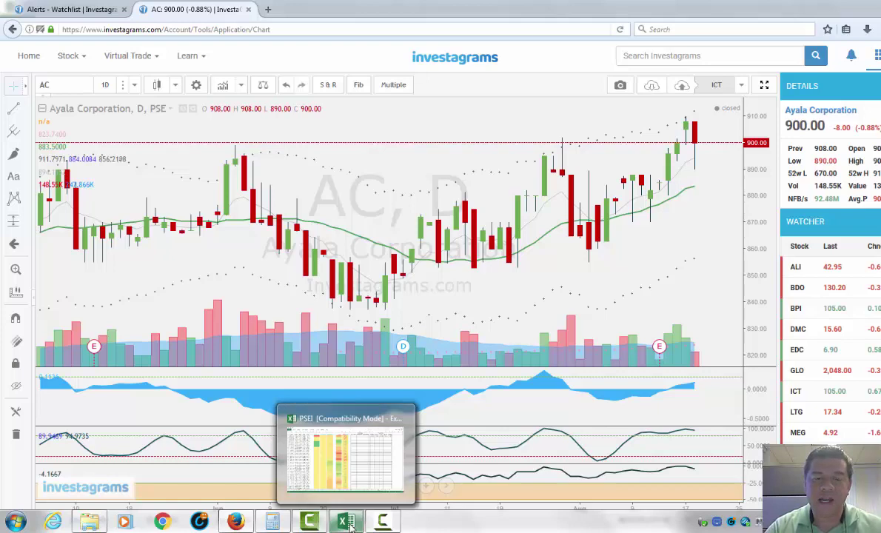
pyautogui.click(329, 486)
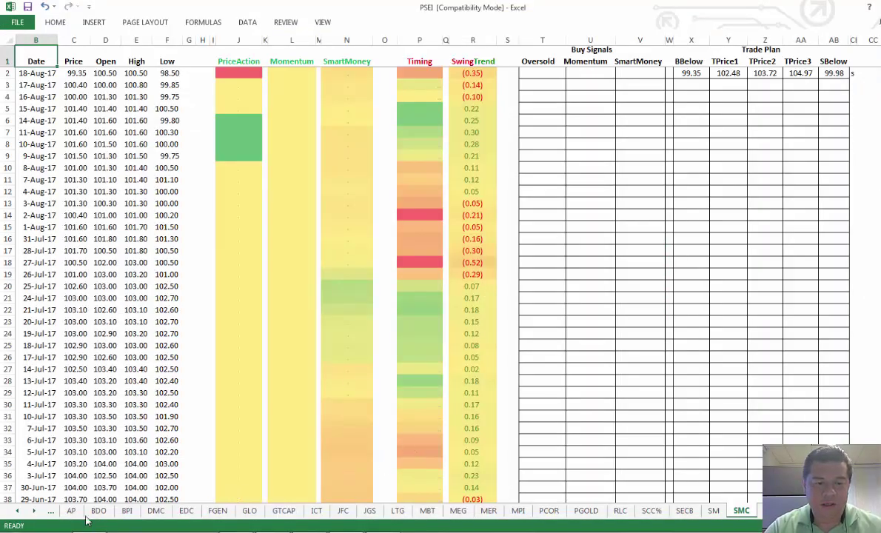
pyautogui.click(18, 511)
pyautogui.click(19, 511)
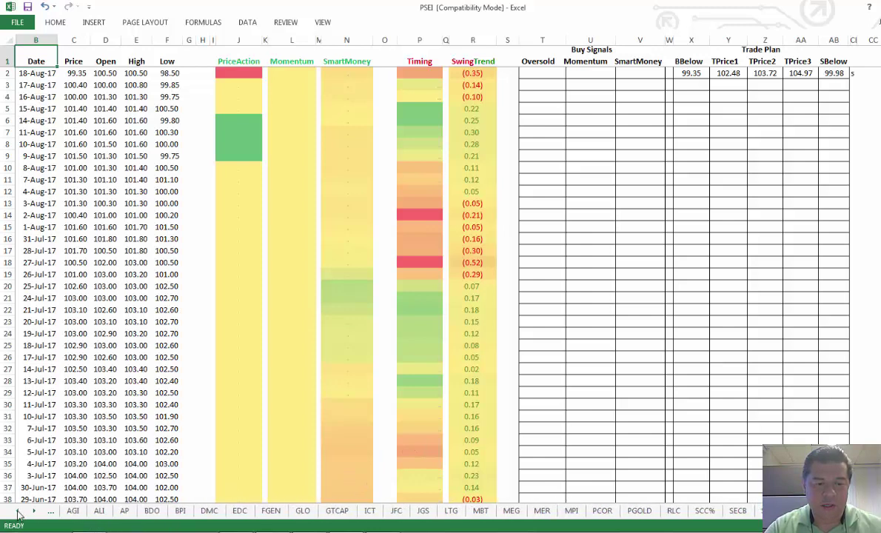
pyautogui.click(17, 511)
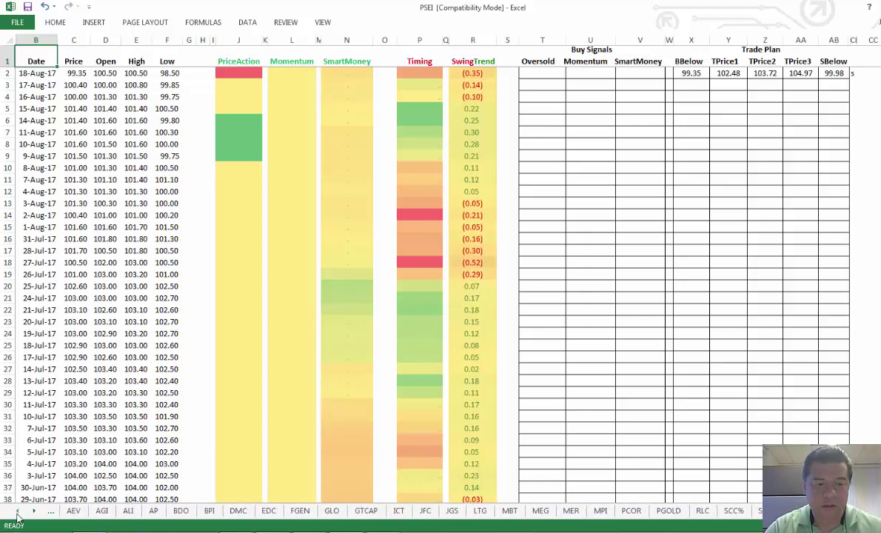
pyautogui.click(16, 512)
pyautogui.click(18, 511)
pyautogui.click(19, 511)
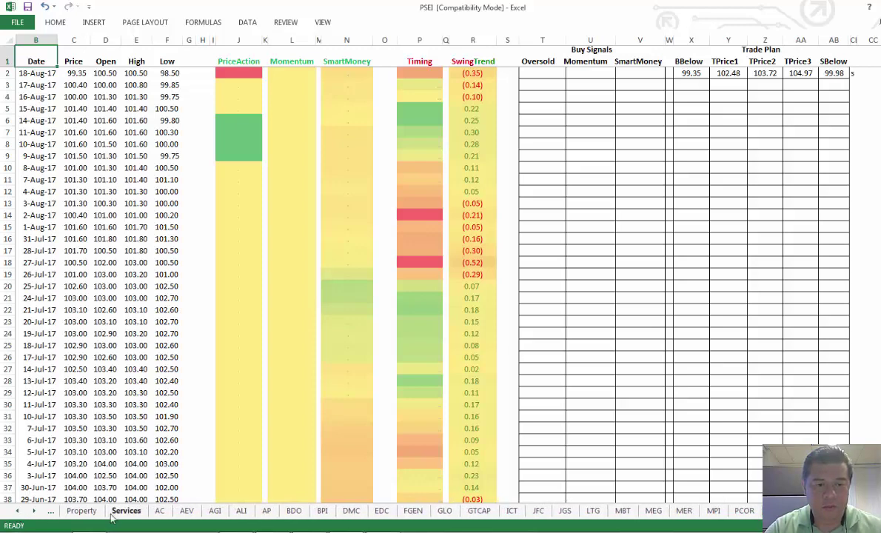
pyautogui.click(158, 511)
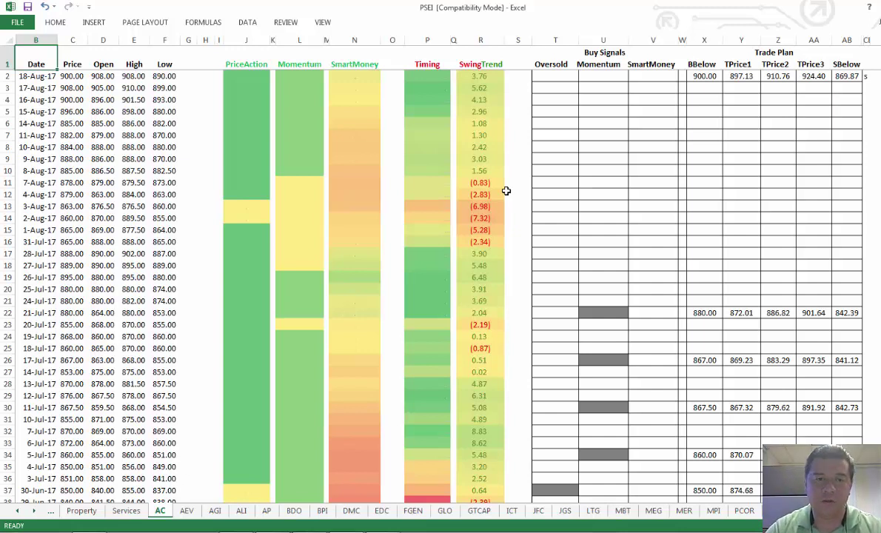
# Review AC's PriceAction, Momentum, SmartMoney, Timing and SwingTrend indicators for 18-Aug-17
pyautogui.click(255, 74)
pyautogui.click(310, 74)
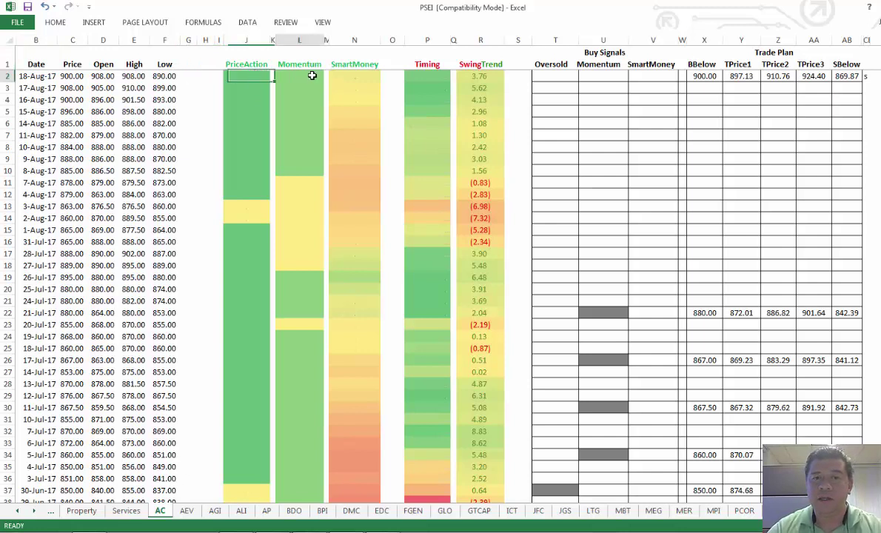
pyautogui.click(349, 77)
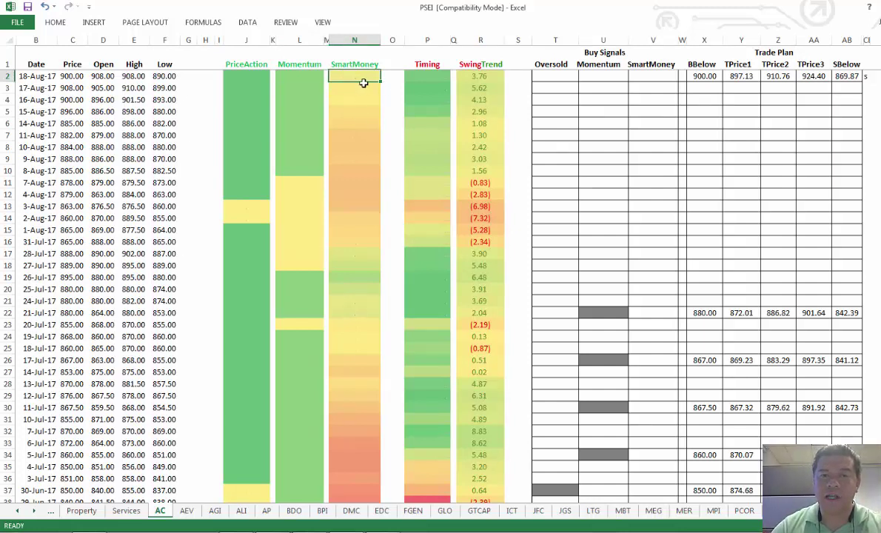
pyautogui.click(430, 77)
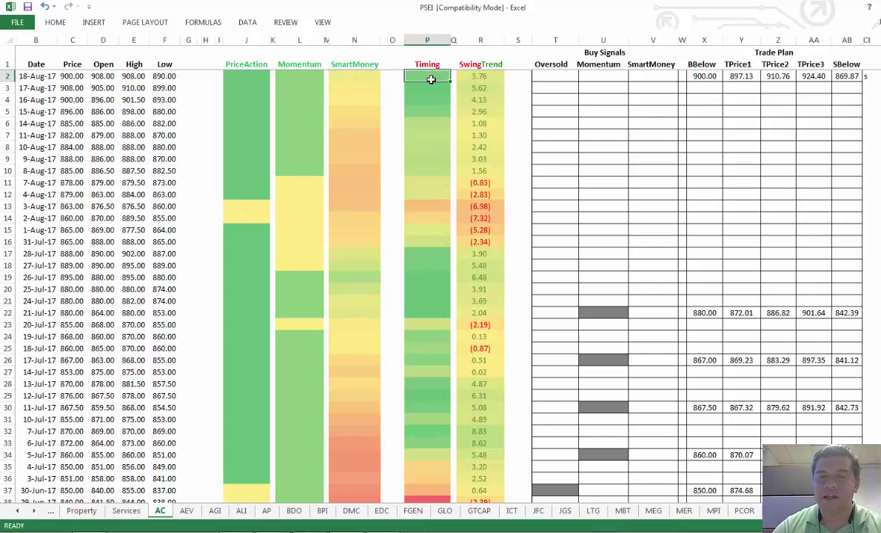
pyautogui.moveTo(441, 79); pyautogui.dragTo(474, 77)
pyautogui.moveTo(475, 170); pyautogui.dragTo(480, 71)
pyautogui.click(479, 75)
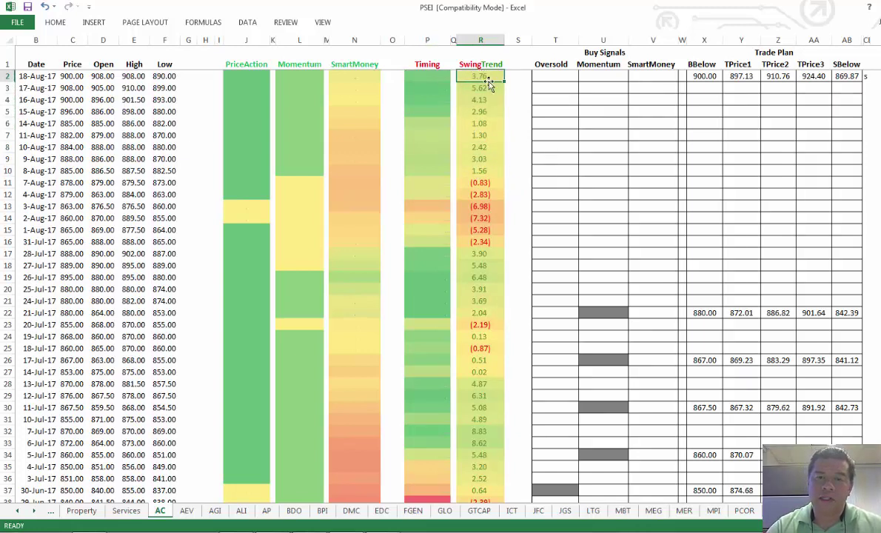
# Compare AC's Timing and SwingTrend columns for 18-Aug-17 and for the early August rows
pyautogui.click(426, 76)
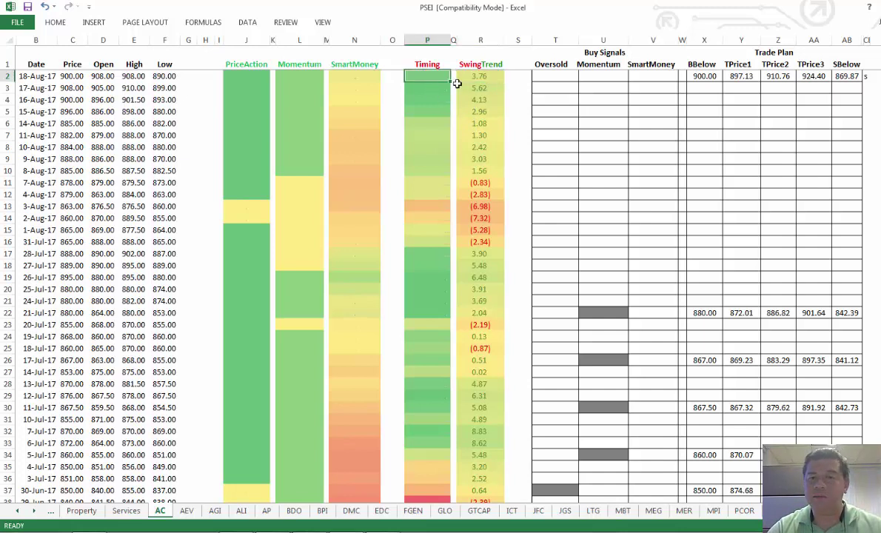
pyautogui.click(473, 78)
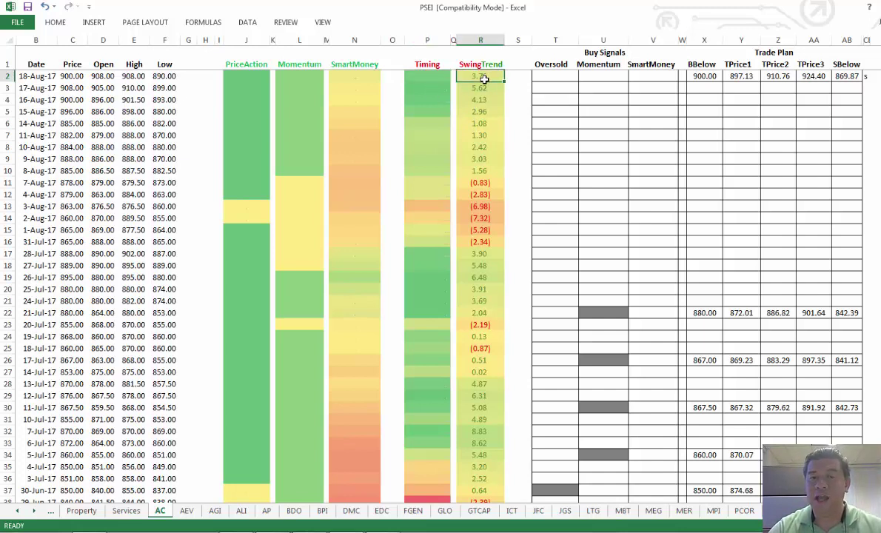
pyautogui.click(426, 77)
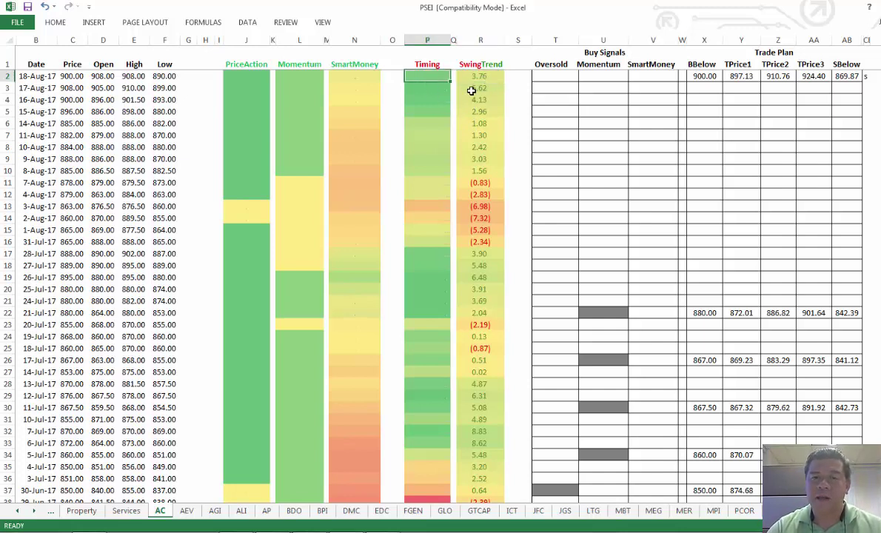
pyautogui.click(425, 65)
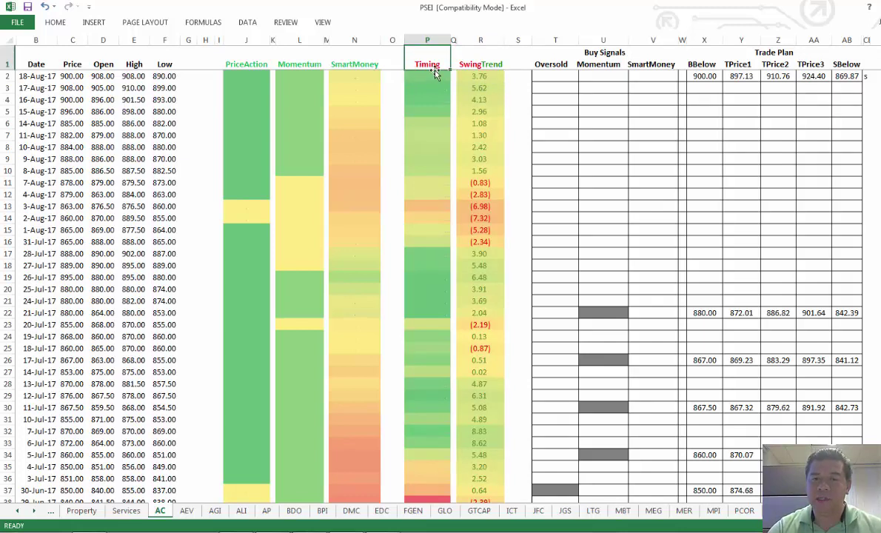
pyautogui.click(426, 80)
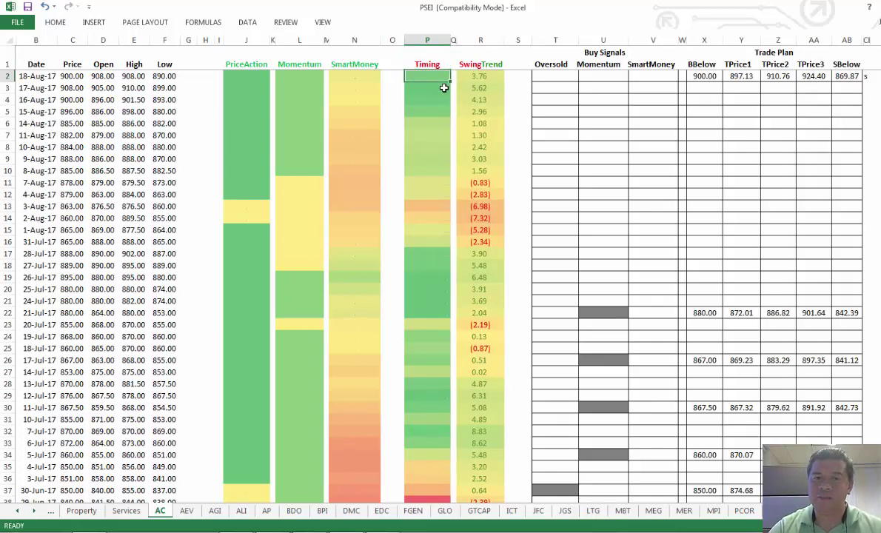
pyautogui.click(420, 205)
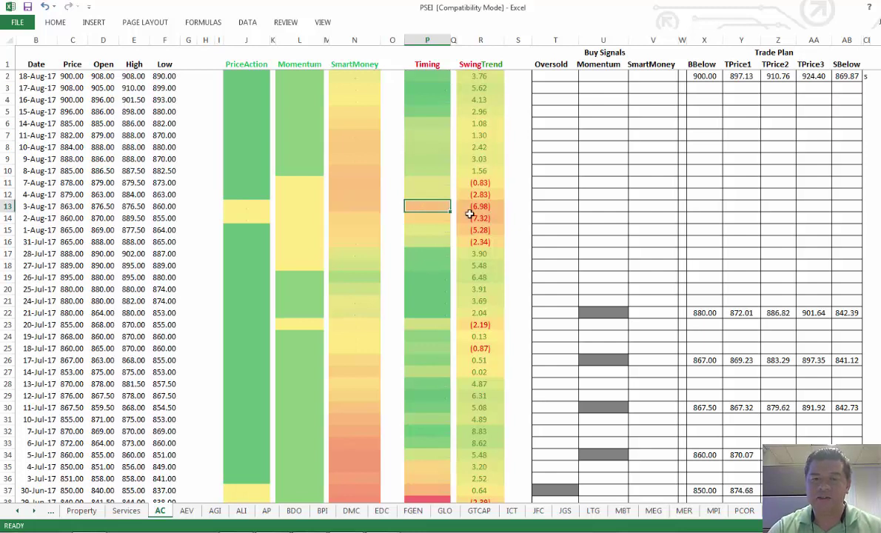
pyautogui.moveTo(440, 200); pyautogui.dragTo(482, 168)
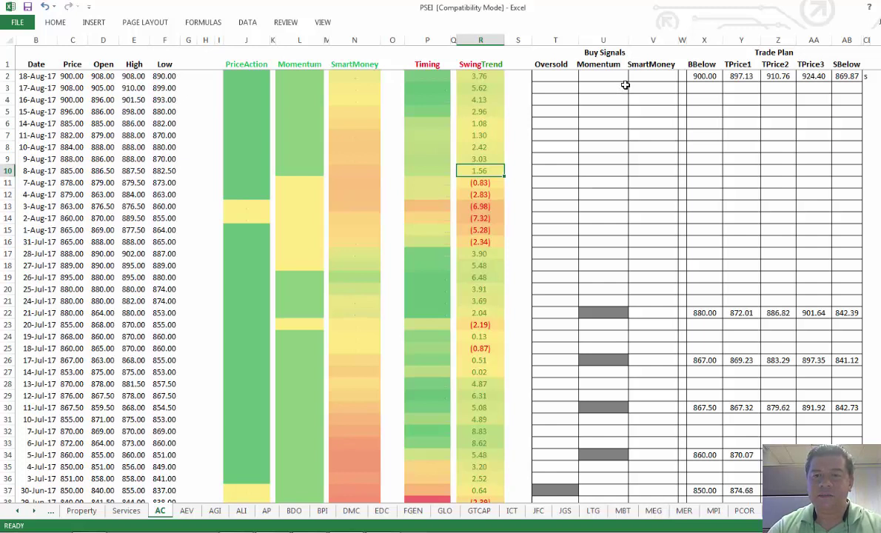
# Examine AC's Buy Signals and Trade Plan columns, including the SBelow level, and recheck Timing for 18-Aug-17
pyautogui.click(580, 77)
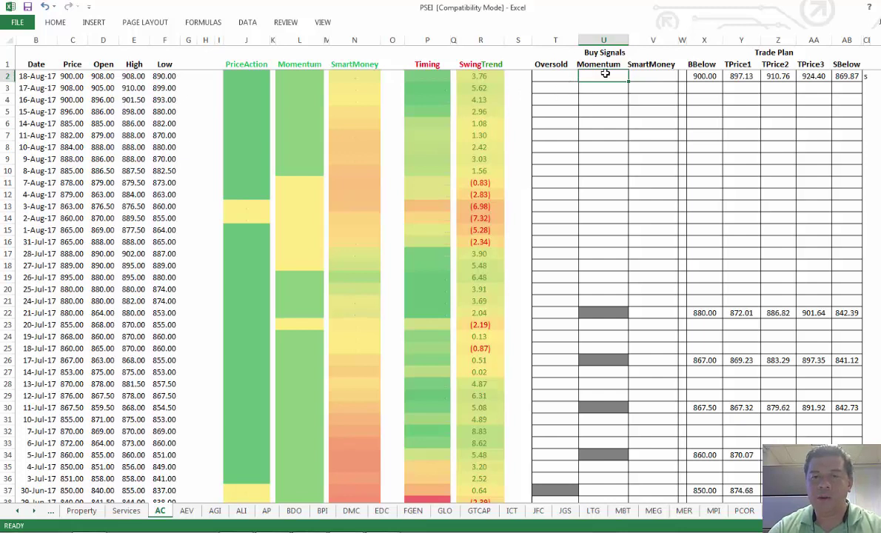
pyautogui.moveTo(548, 76); pyautogui.dragTo(548, 63)
pyautogui.click(549, 67)
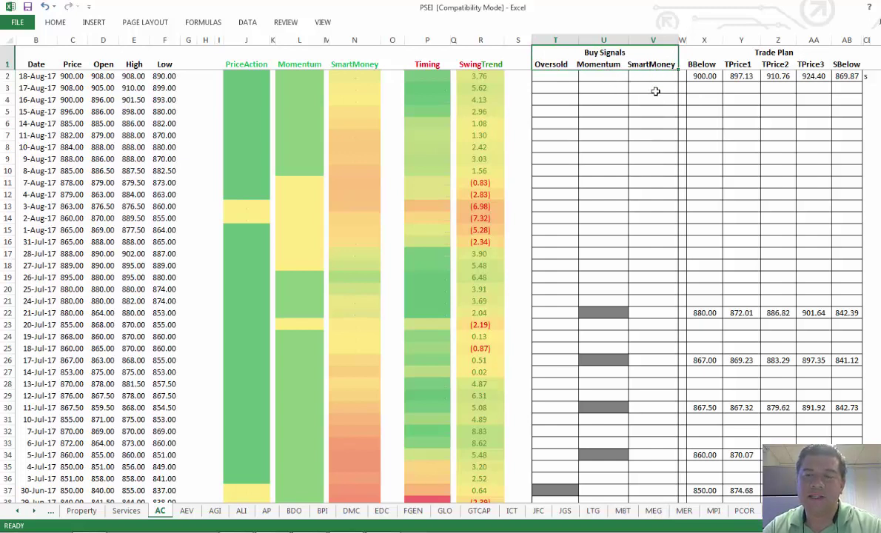
pyautogui.click(702, 88)
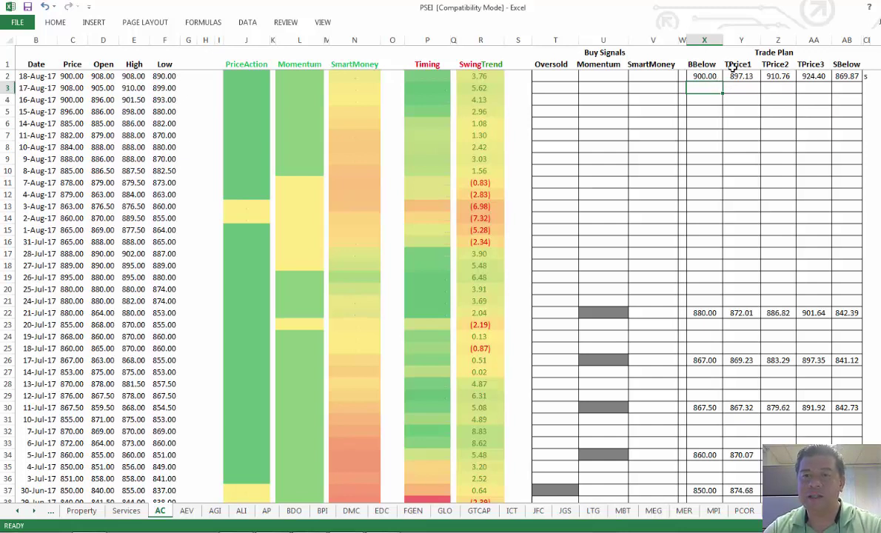
pyautogui.click(704, 63)
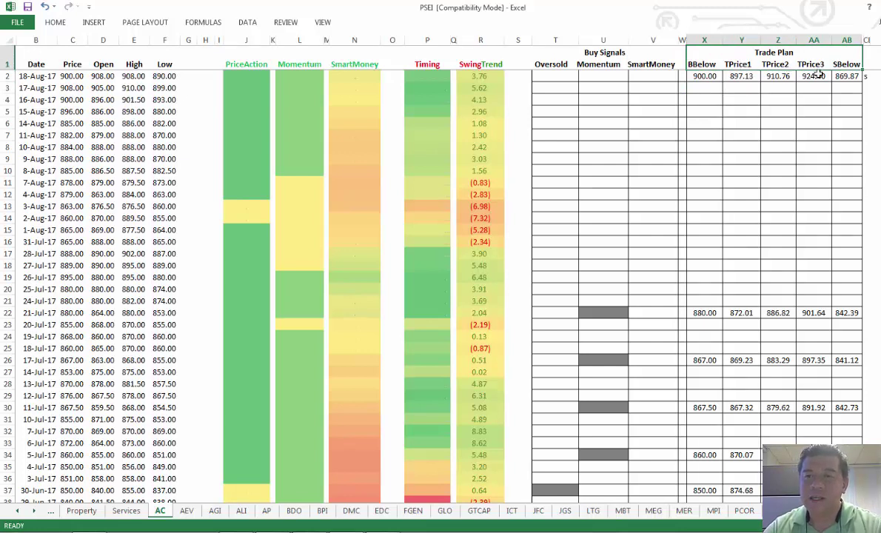
pyautogui.click(845, 85)
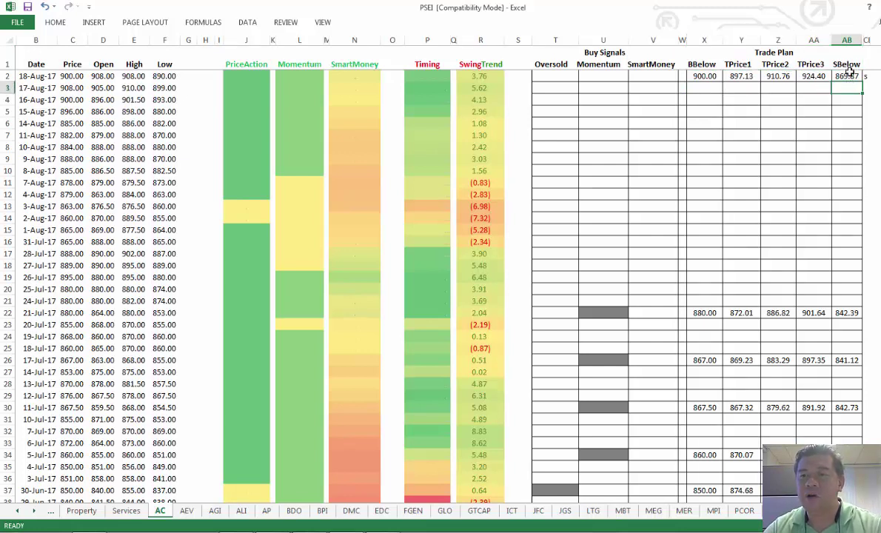
pyautogui.click(846, 76)
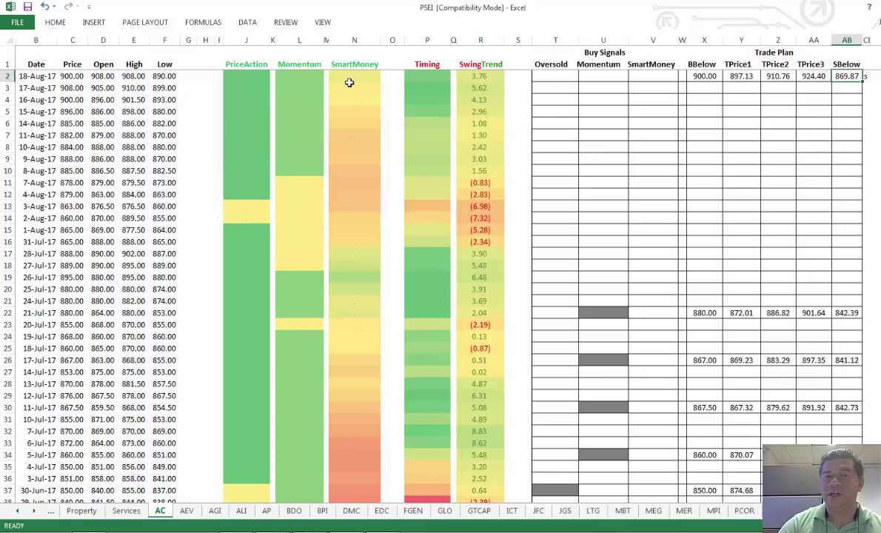
pyautogui.click(420, 76)
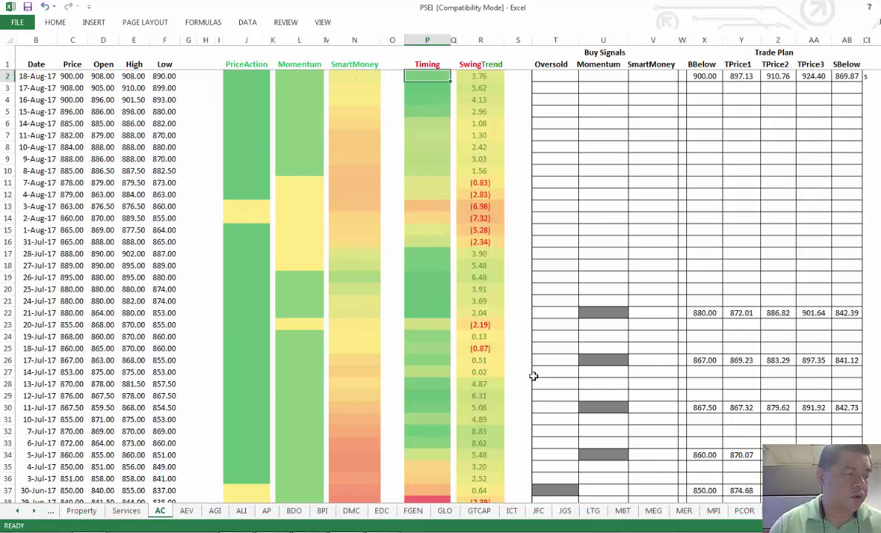
# Switch to the Investagrams chart in Firefox and load the AGI symbol
pyautogui.moveTo(339, 526)
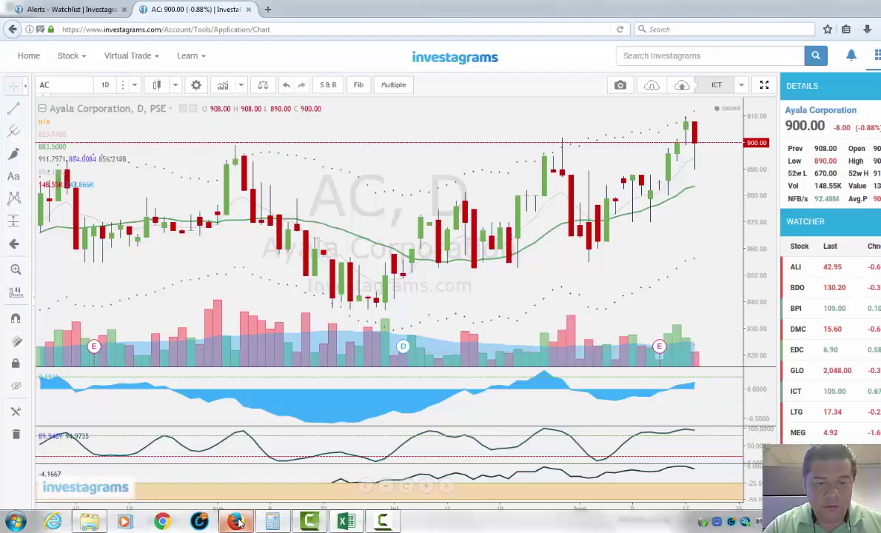
pyautogui.click(235, 522)
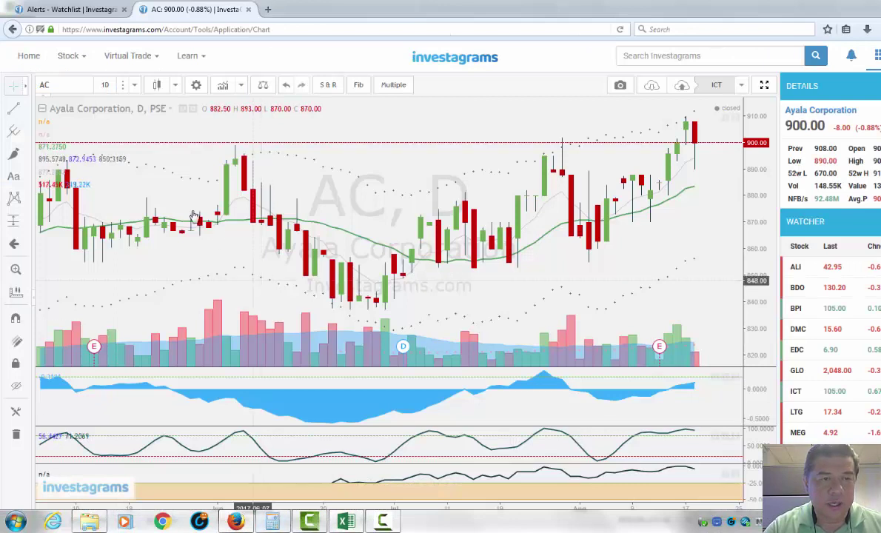
pyautogui.click(78, 84)
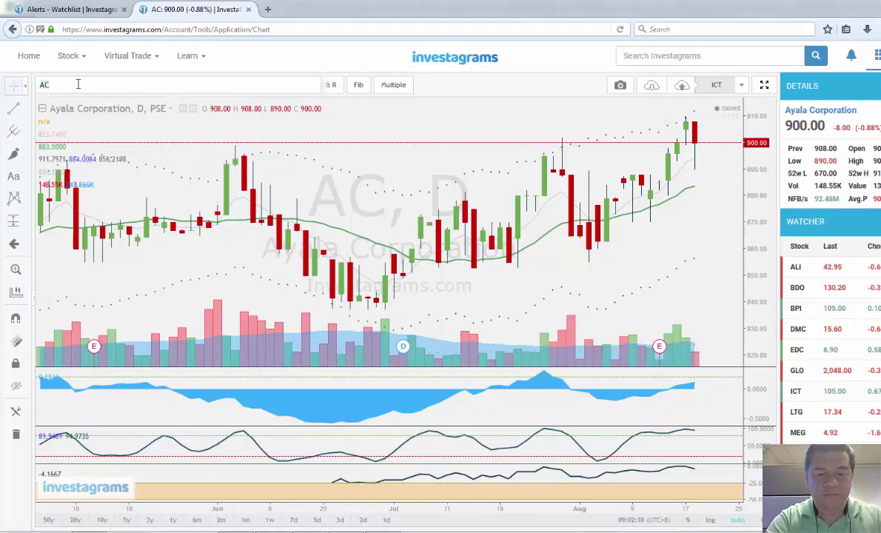
pyautogui.write('AGI')
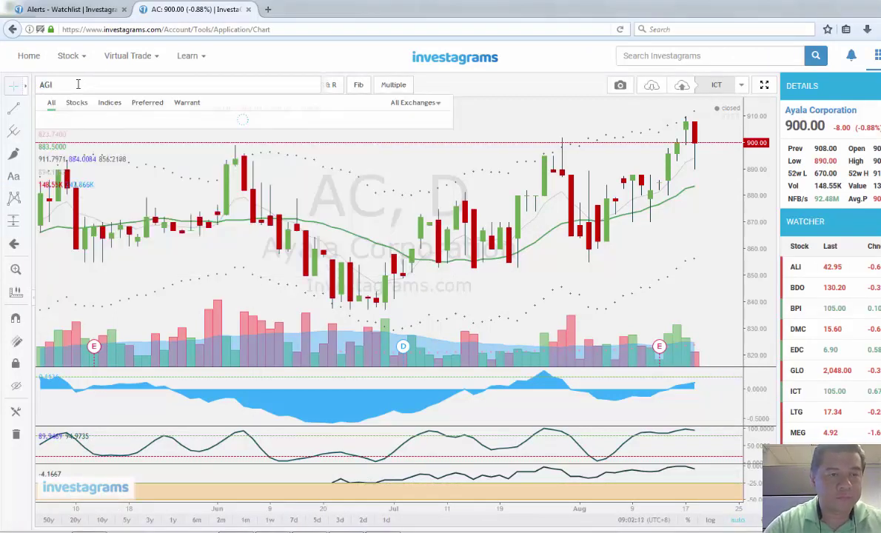
pyautogui.click(78, 122)
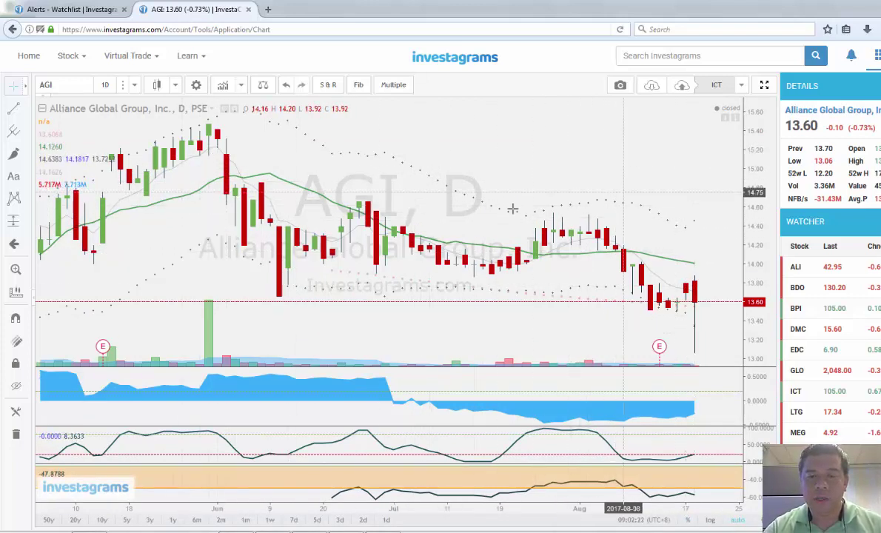
# Examine AGI's daily price history back to 2016 and its recent candles from April to August 2017
pyautogui.scroll(-1, 551, 191)
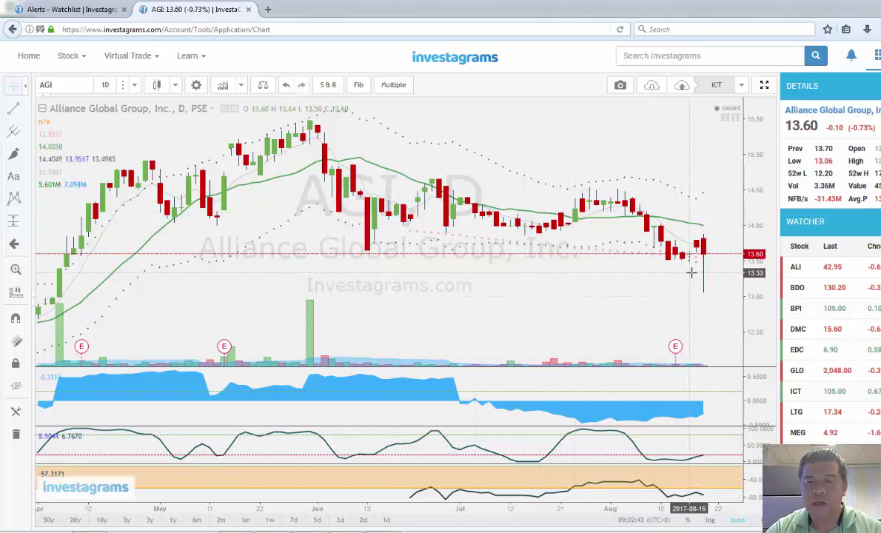
pyautogui.scroll(-5, 644, 266)
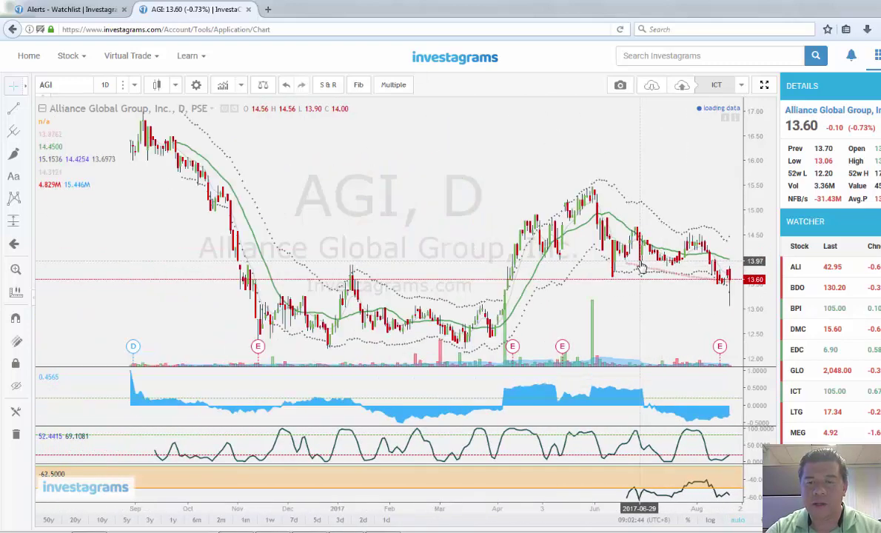
pyautogui.scroll(-5, 642, 268)
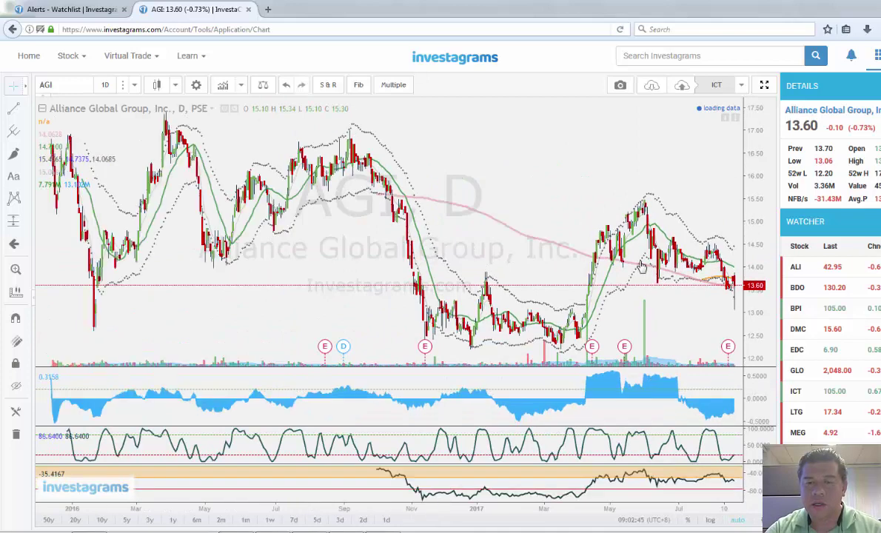
pyautogui.scroll(10, 644, 268)
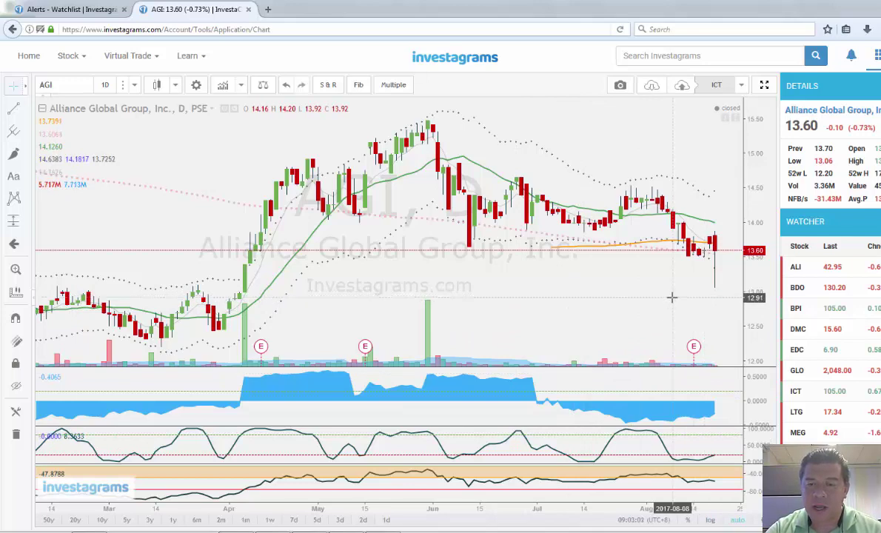
pyautogui.scroll(2, 673, 296)
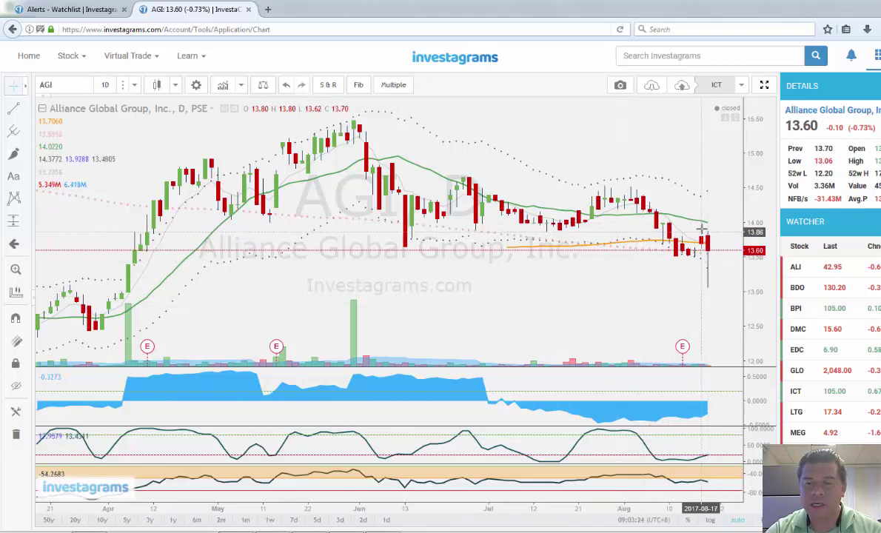
# Load the ALI symbol in the Investagrams chart in place of AGI
pyautogui.scroll(-1, 682, 274)
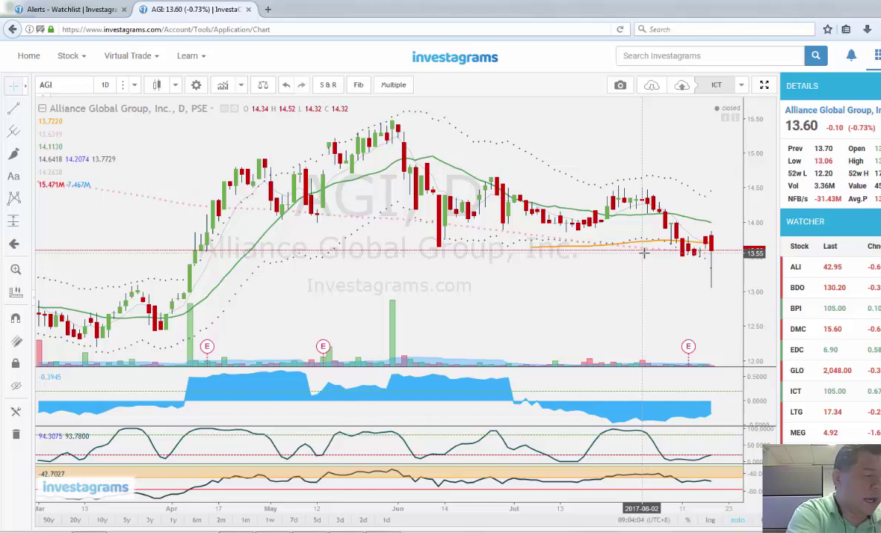
pyautogui.click(50, 10)
pyautogui.click(194, 9)
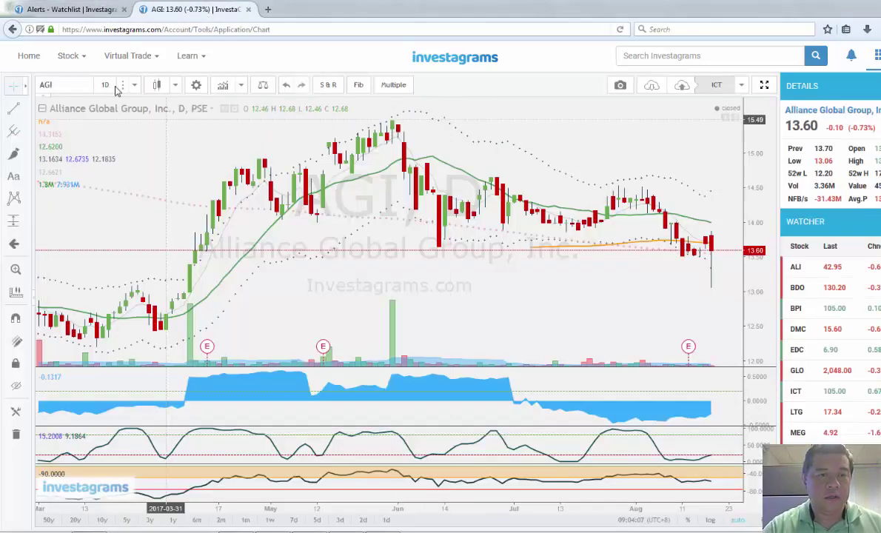
pyautogui.click(66, 82)
pyautogui.write('ALI')
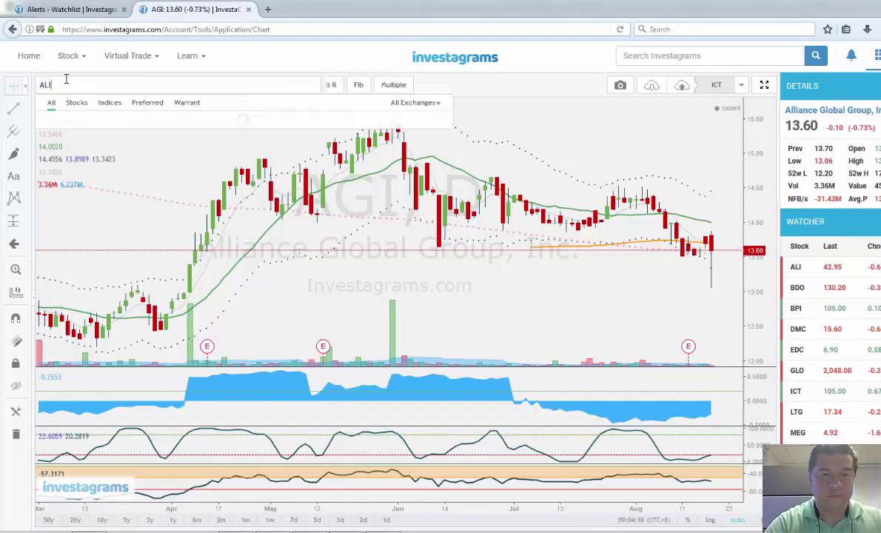
pyautogui.click(90, 119)
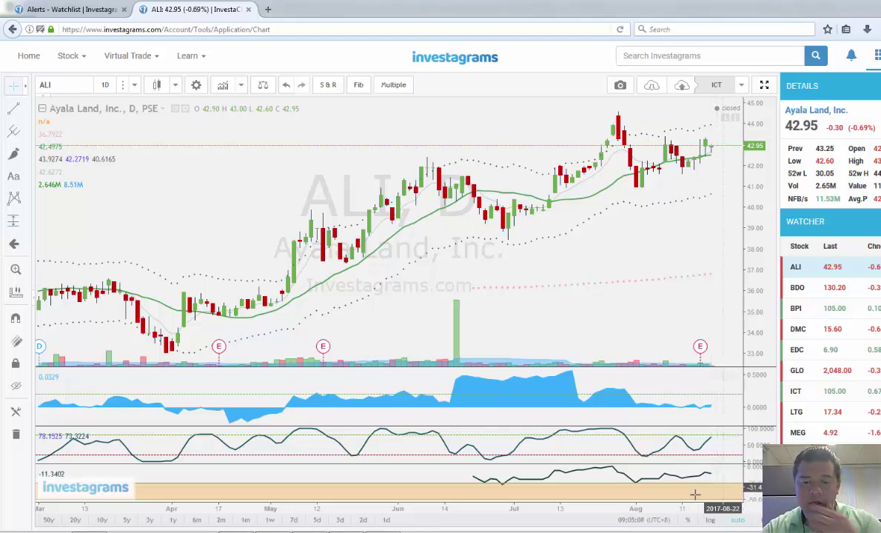
# Switch to the PSEI workbook in Excel and open the ALI sheet
pyautogui.moveTo(580, 521)
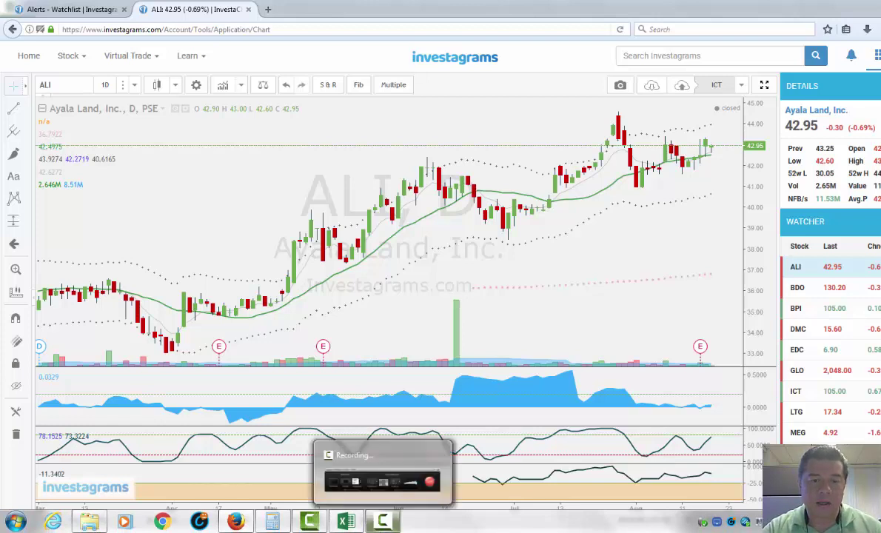
pyautogui.moveTo(363, 524)
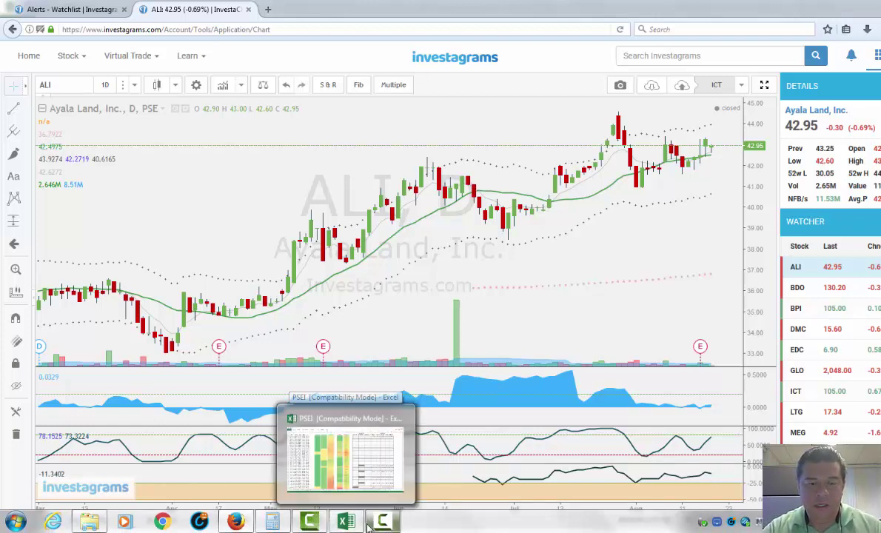
pyautogui.click(329, 481)
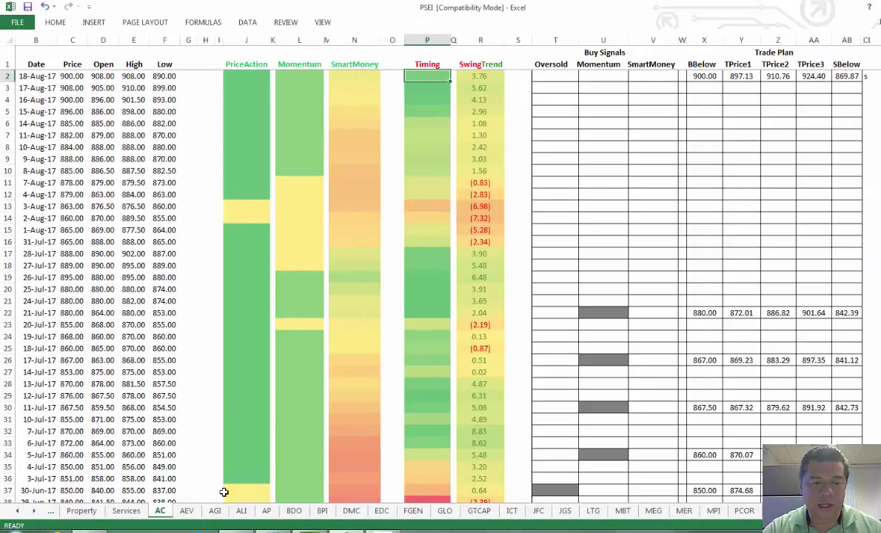
pyautogui.click(241, 510)
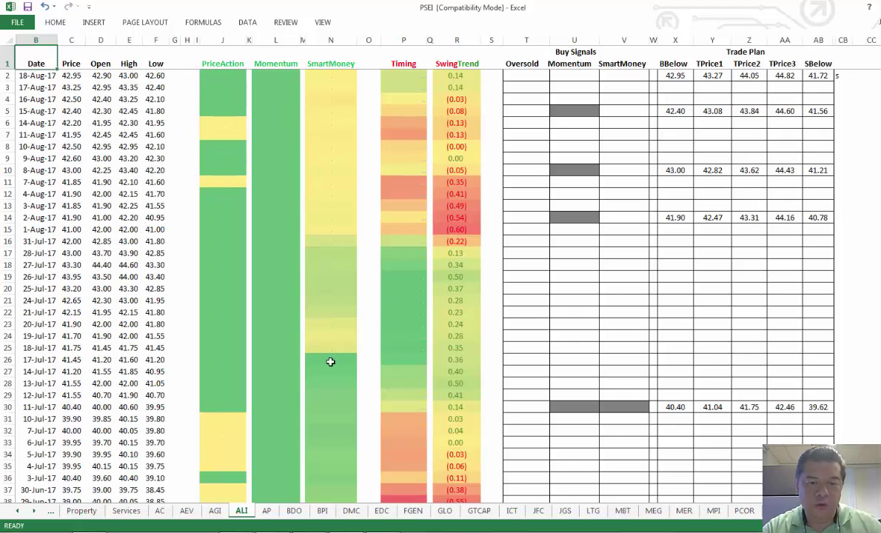
# Examine ALI's Momentum buy signal and trade plan levels BBelow and SBelow for 15-Aug-17, and check the signal for 18-Aug-17
pyautogui.moveTo(381, 522)
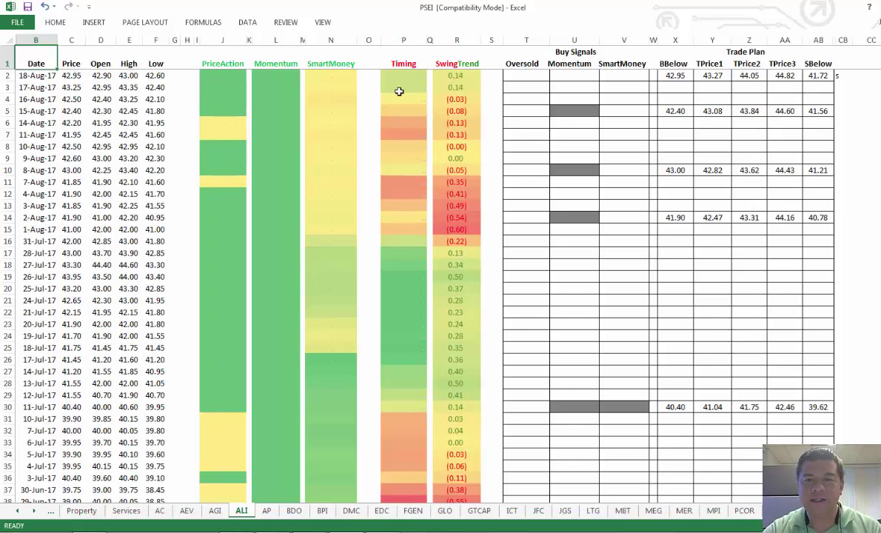
pyautogui.click(581, 110)
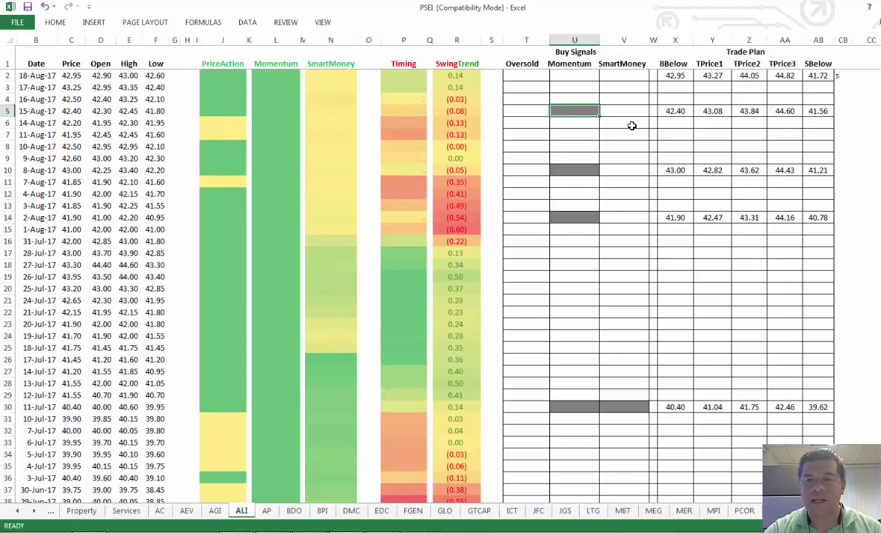
pyautogui.click(674, 112)
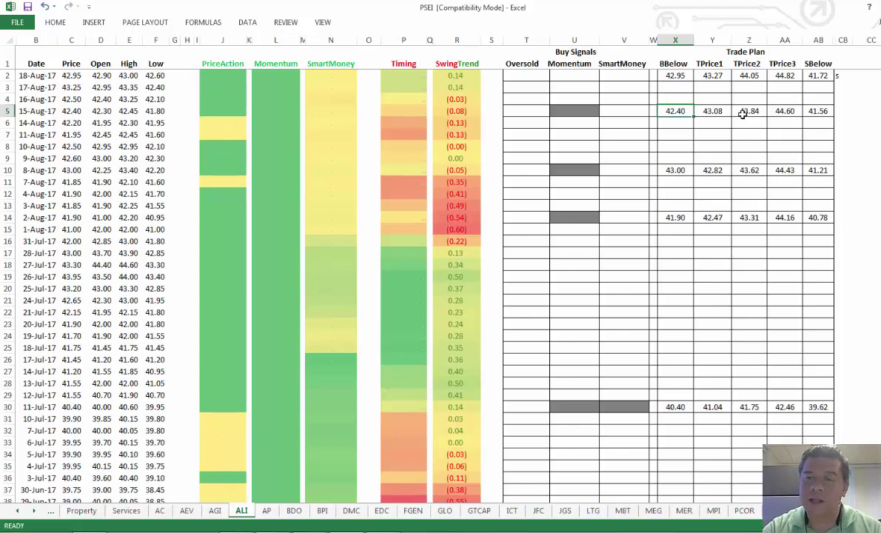
pyautogui.click(818, 111)
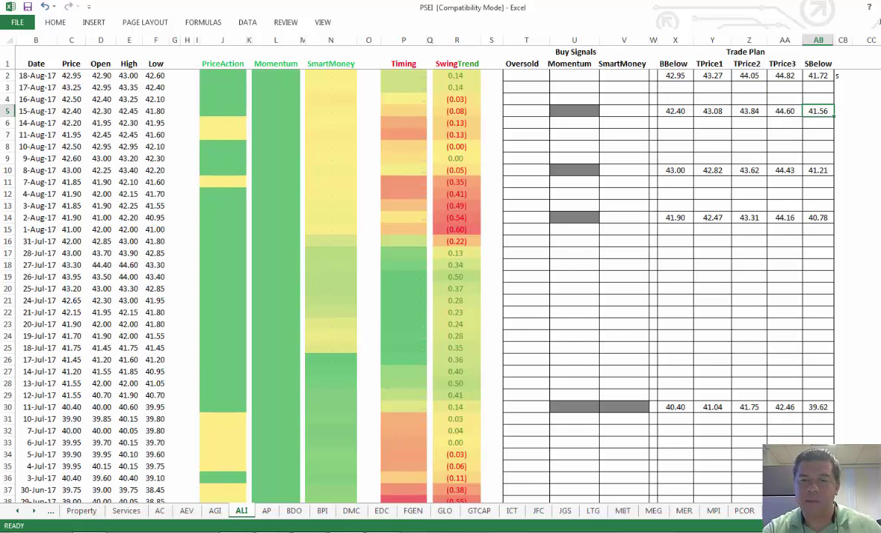
pyautogui.click(576, 77)
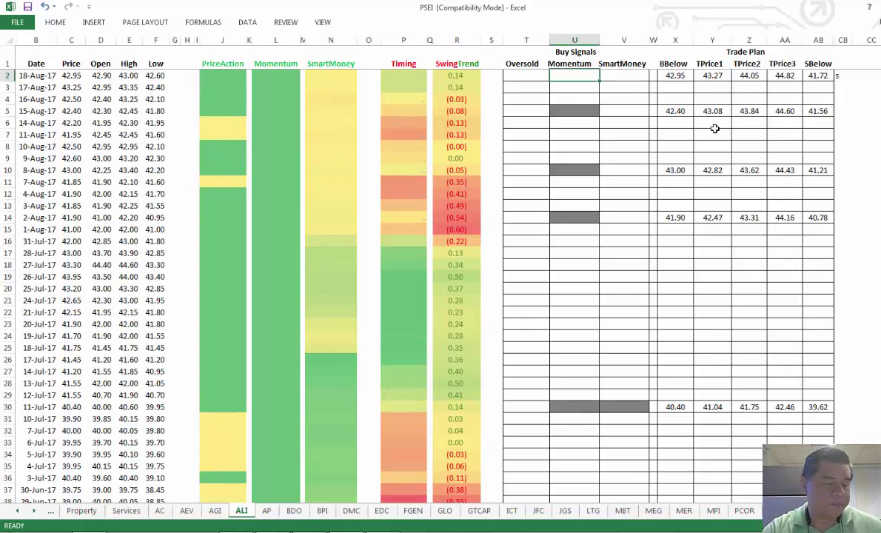
pyautogui.press('F9')
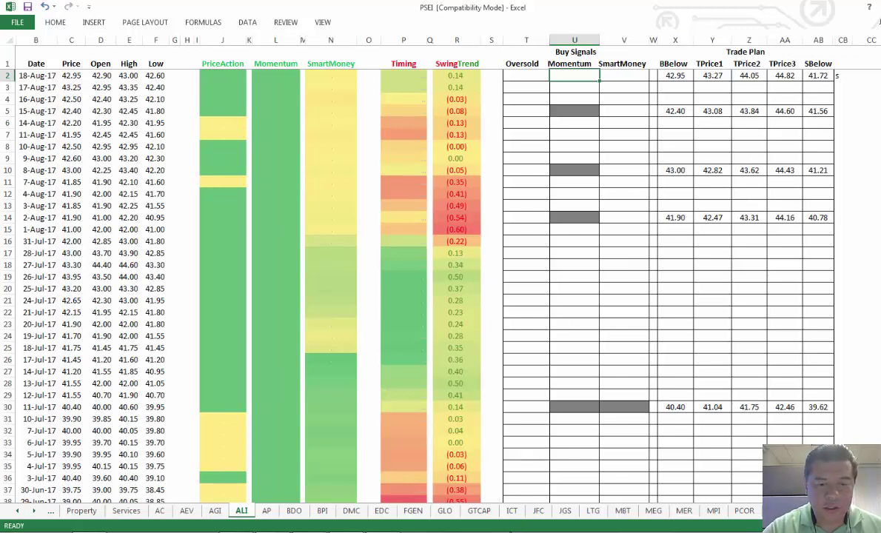
# Switch to the Investagrams chart in Firefox and load the BDO symbol
pyautogui.moveTo(119, 521)
pyautogui.click(232, 520)
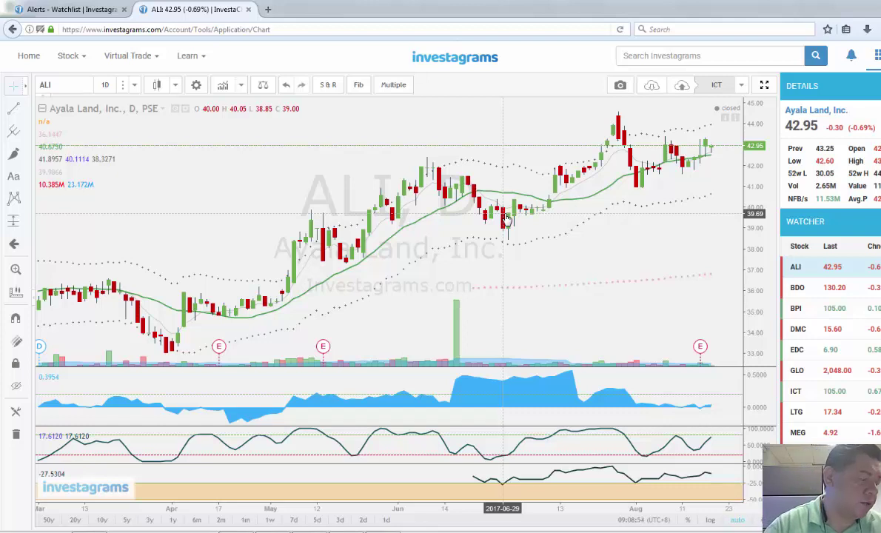
pyautogui.click(66, 86)
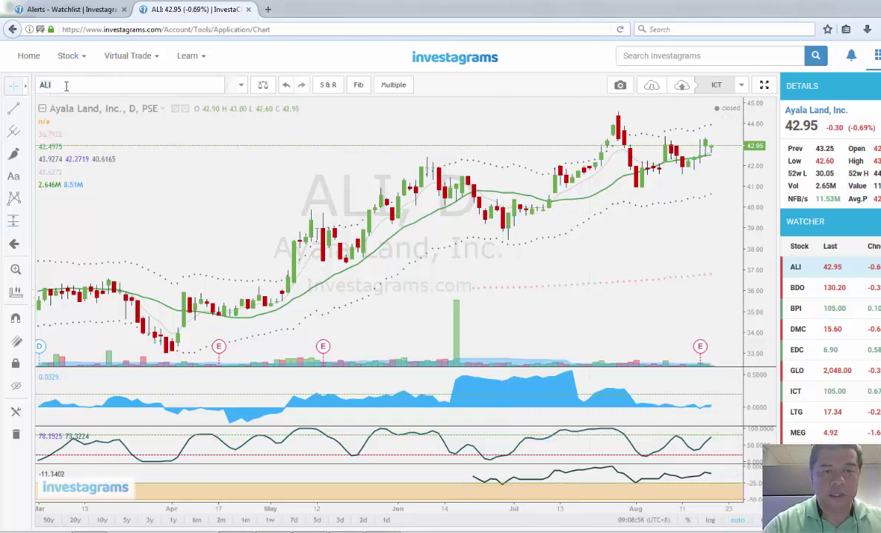
pyautogui.write('BDO')
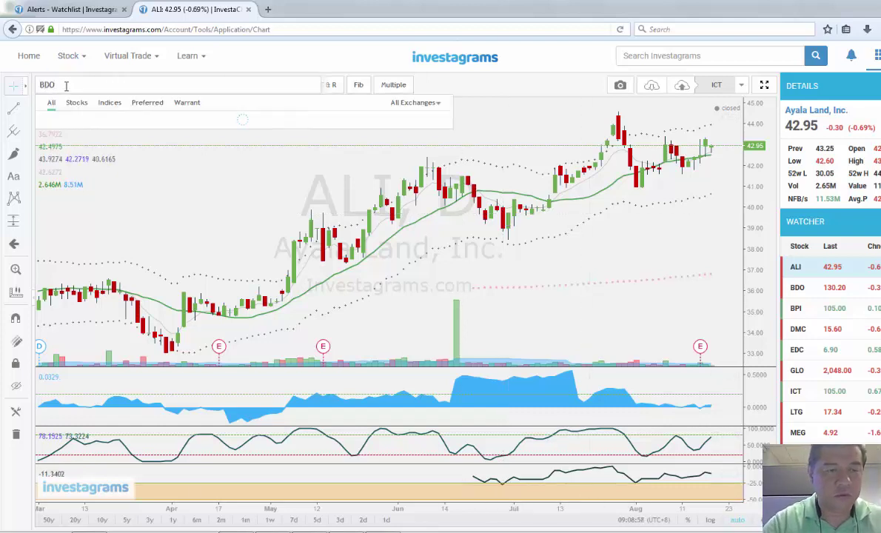
pyautogui.press('Return')
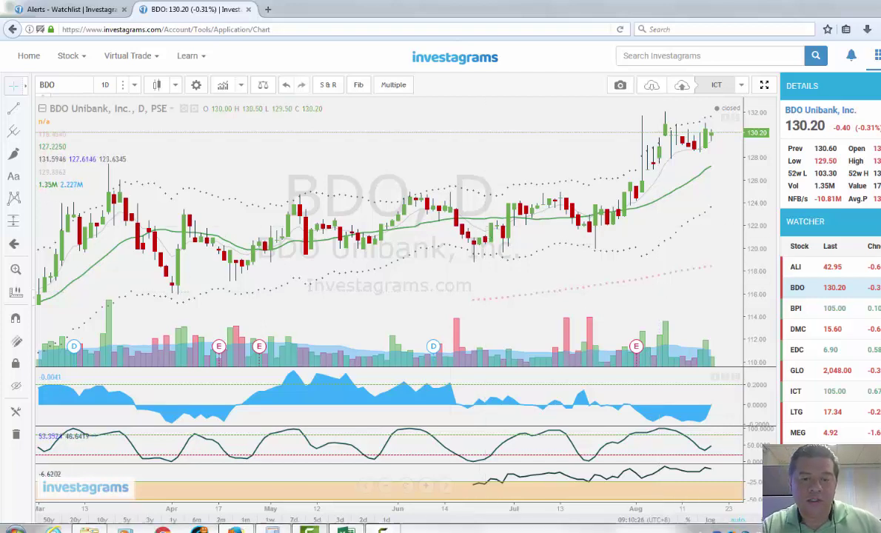
# Switch to the PSEI workbook in Excel, open the BDO sheet and review its indicators and August buy signals
pyautogui.moveTo(346, 523)
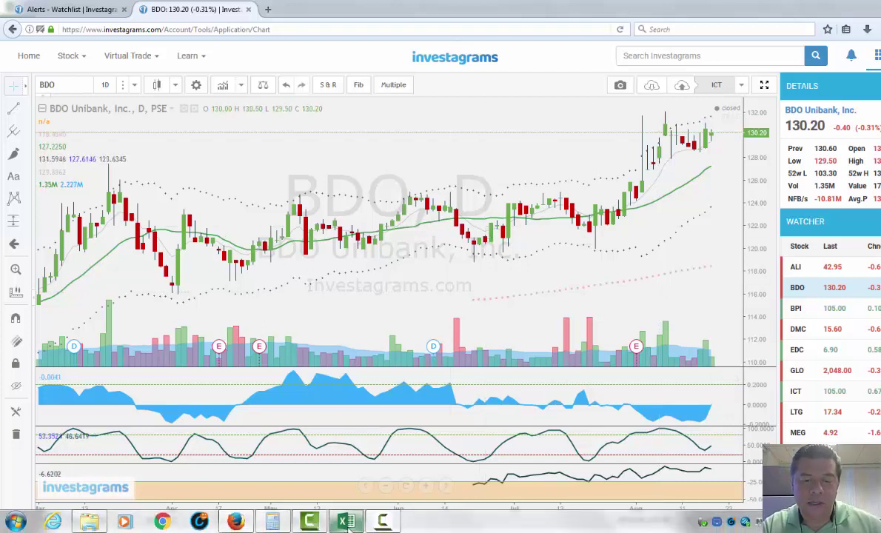
pyautogui.click(347, 522)
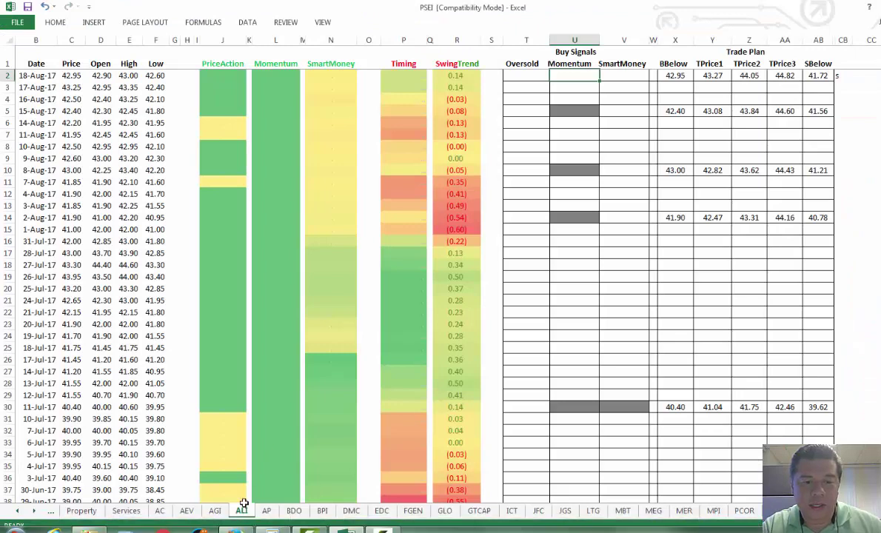
pyautogui.click(294, 511)
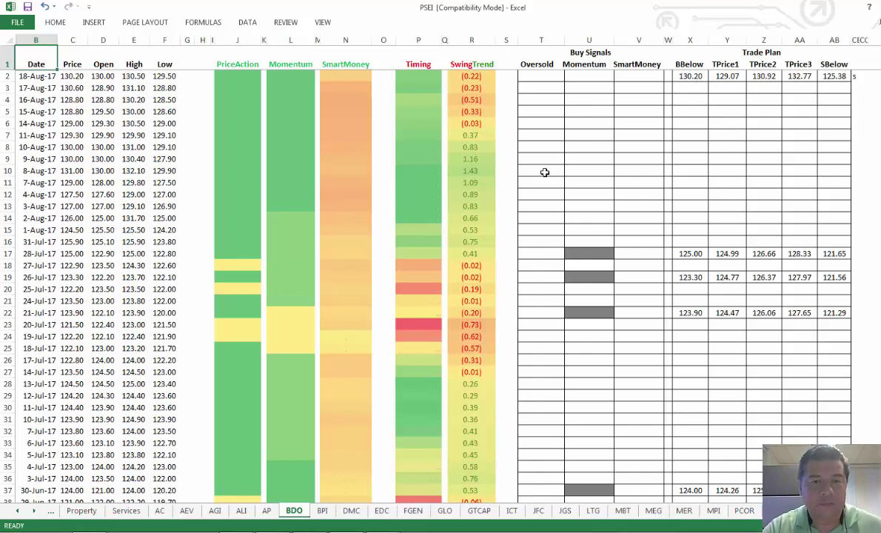
pyautogui.moveTo(25, 526)
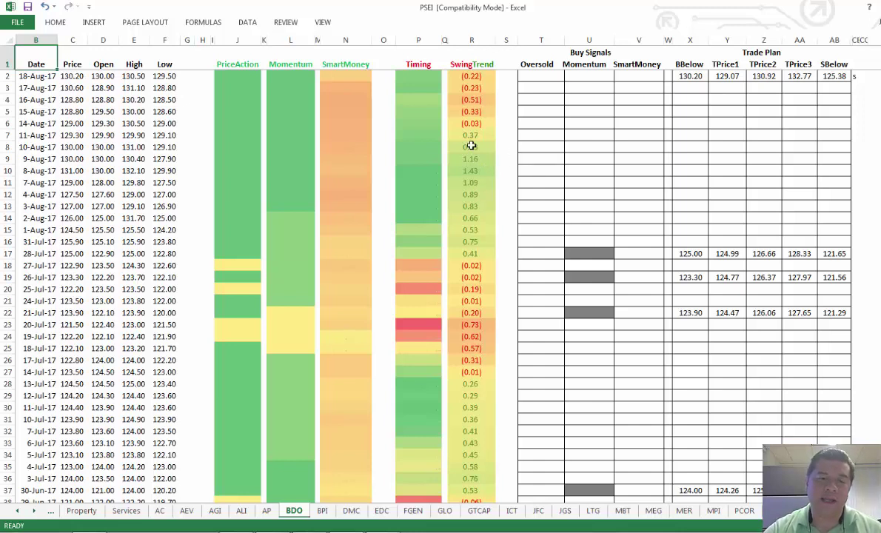
pyautogui.click(522, 169)
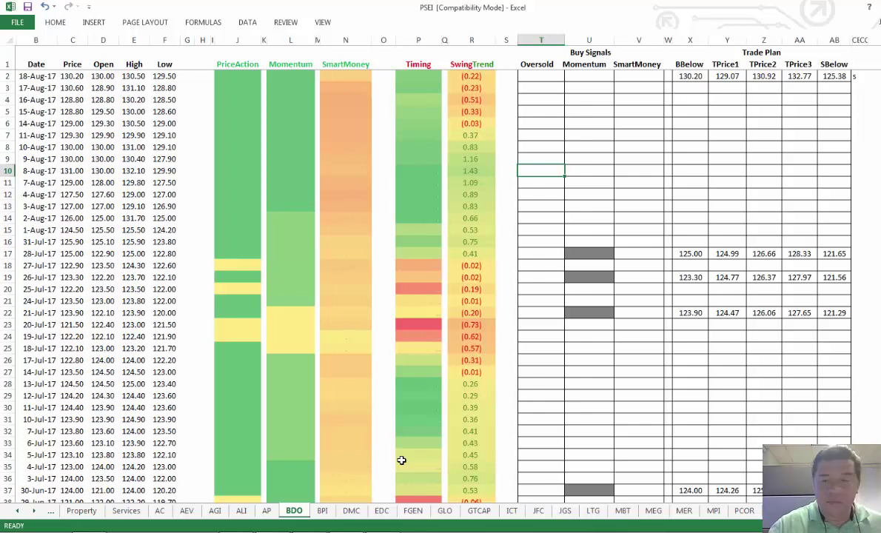
# Return to the Investagrams chart in Firefox and load DMCI Holdings (DMC)
pyautogui.moveTo(393, 524)
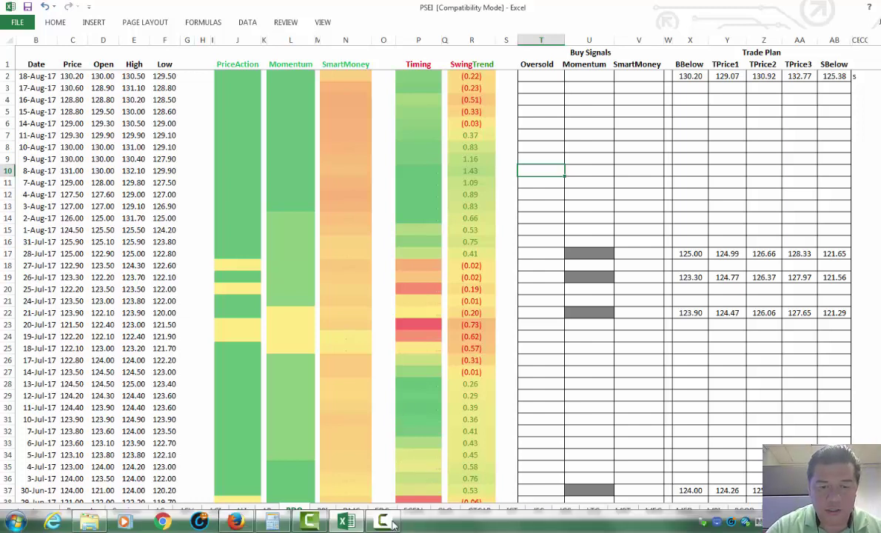
pyautogui.click(235, 522)
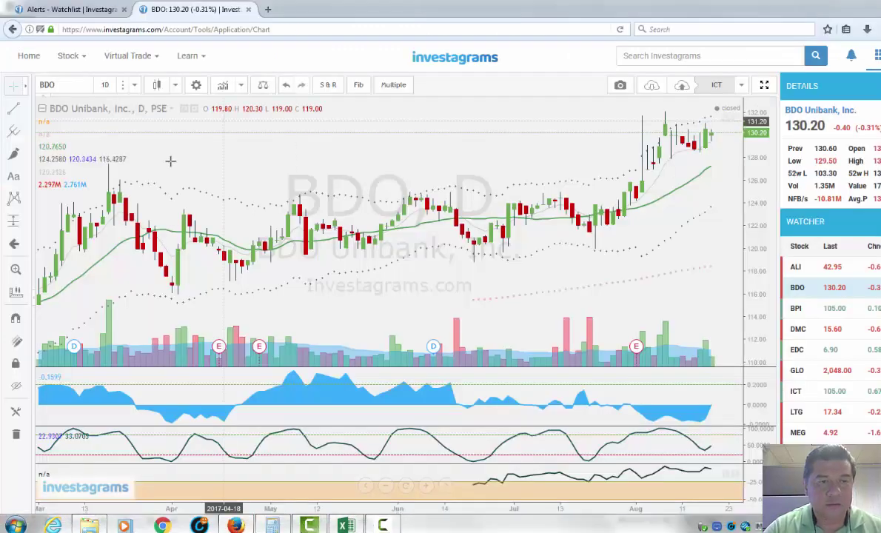
pyautogui.click(66, 85)
pyautogui.write('DN')
pyautogui.press('BackSpace')
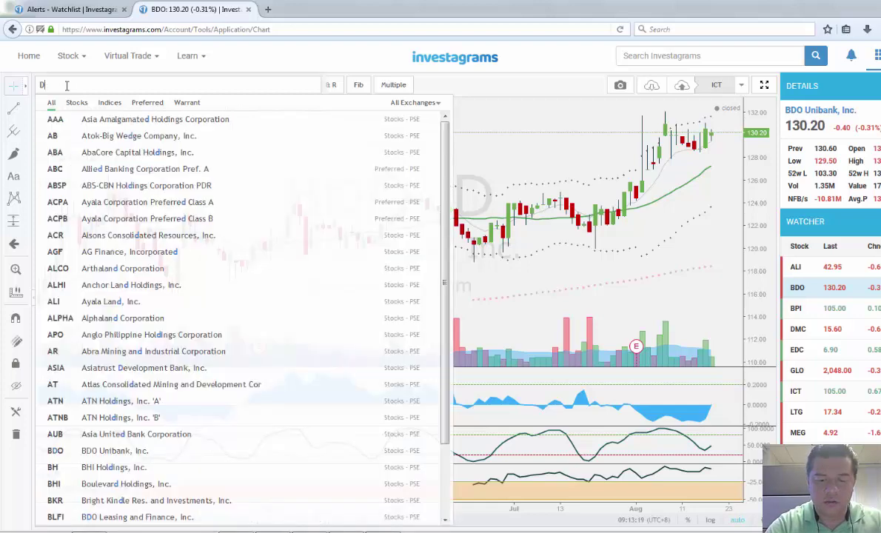
pyautogui.write('MCI')
pyautogui.click(88, 124)
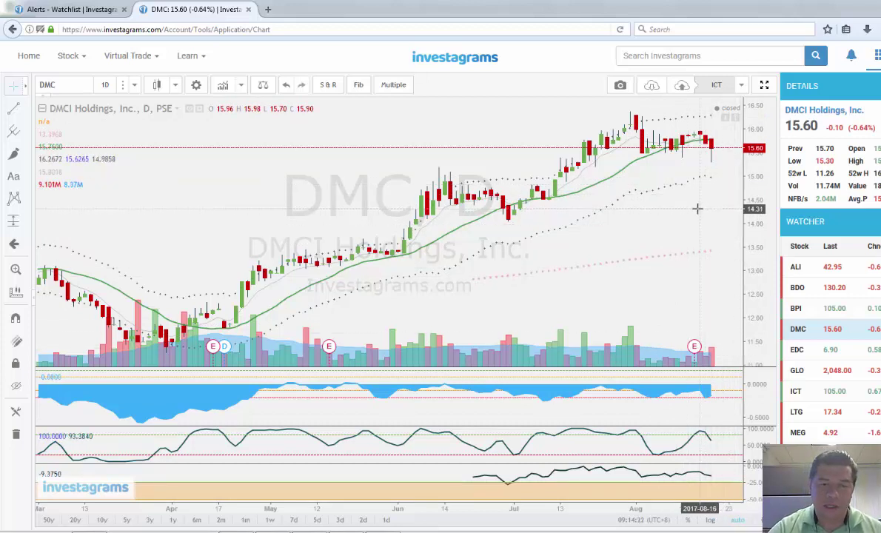
# Switch to the PSEI workbook in Excel and open the DMC sheet
pyautogui.moveTo(381, 526)
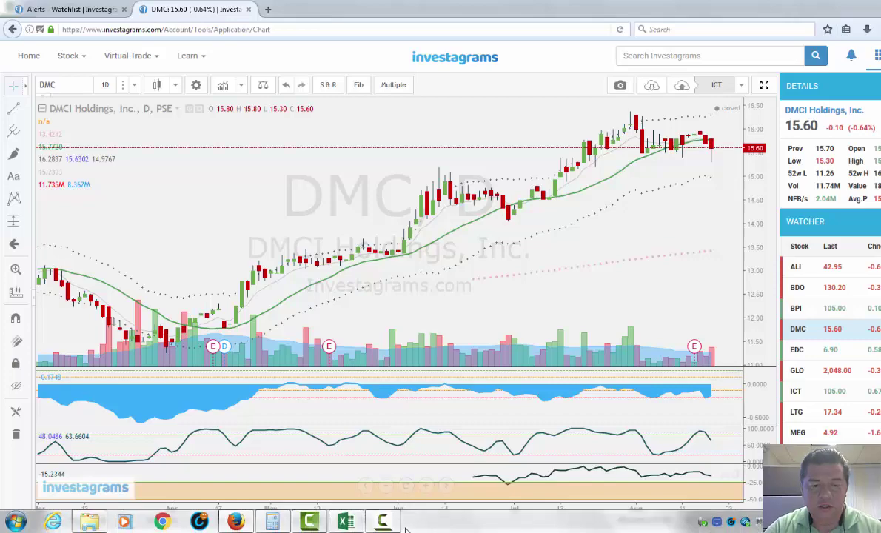
pyautogui.click(346, 522)
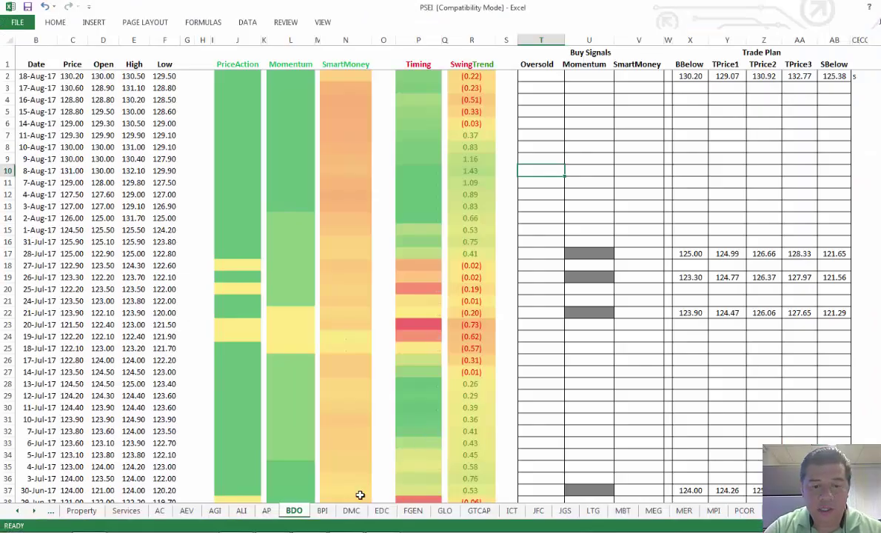
pyautogui.click(352, 512)
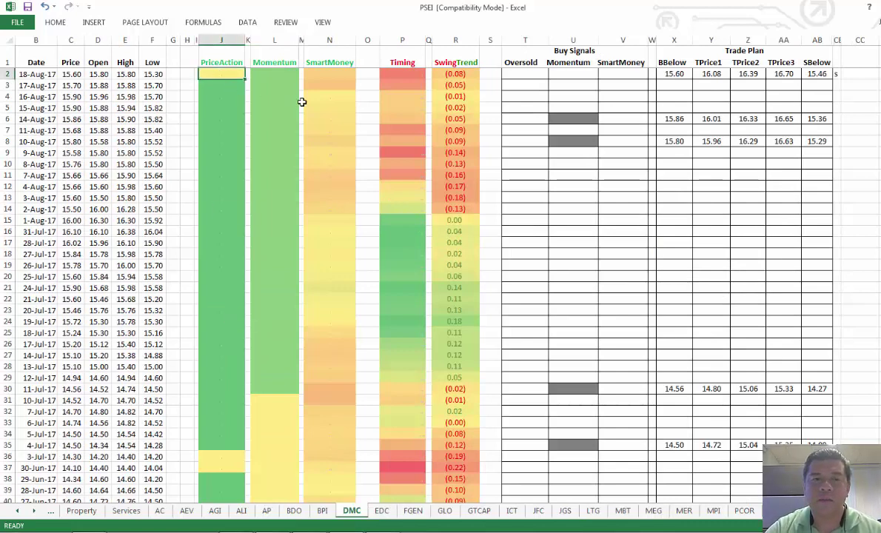
# Examine DMC's Momentum, SmartMoney, Timing and SwingTrend for 18-Aug-17, and its Momentum buy signal for 14-Aug-17
pyautogui.click(276, 72)
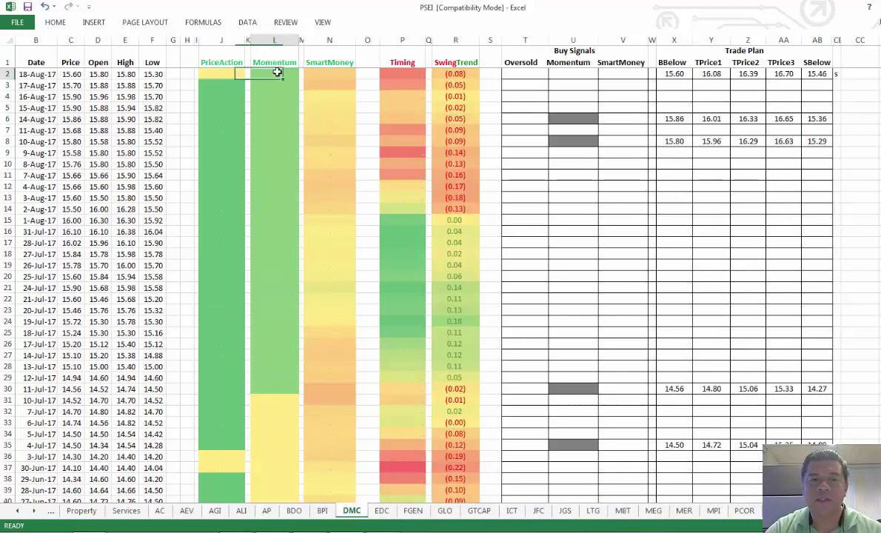
pyautogui.click(336, 72)
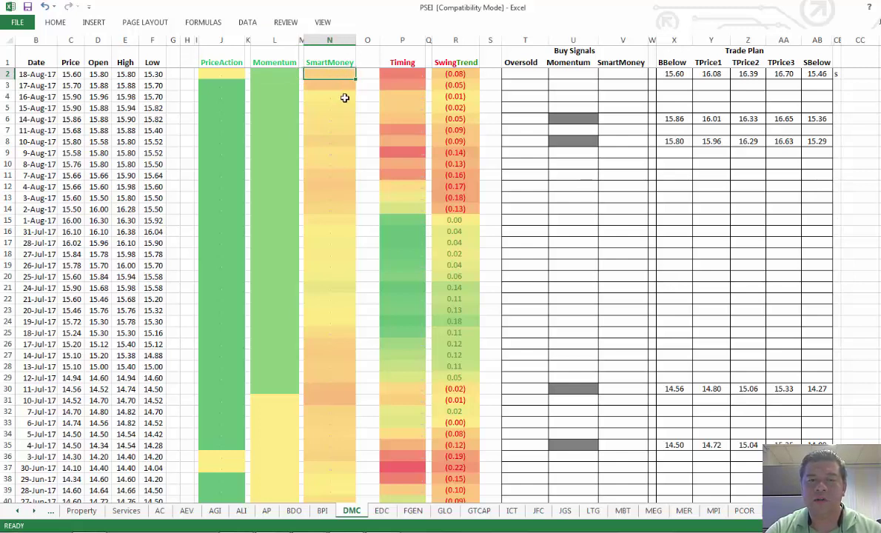
pyautogui.click(410, 74)
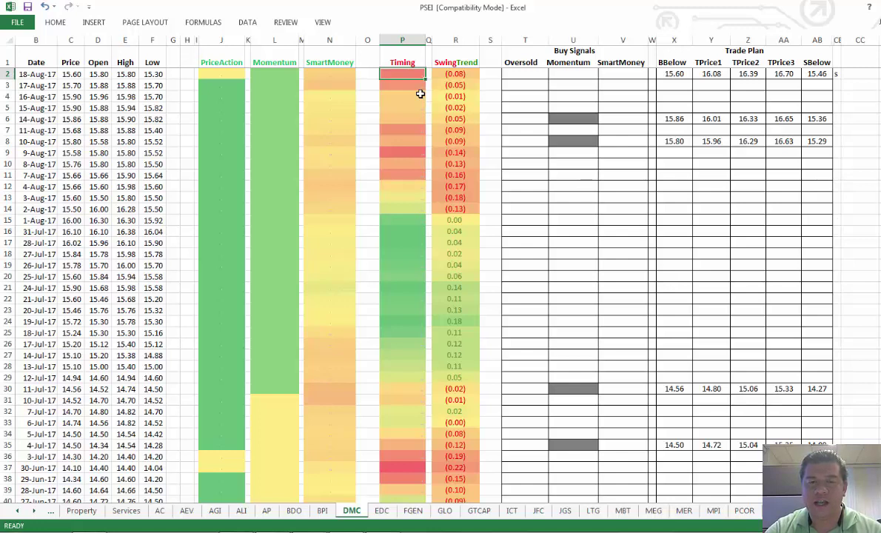
pyautogui.click(467, 75)
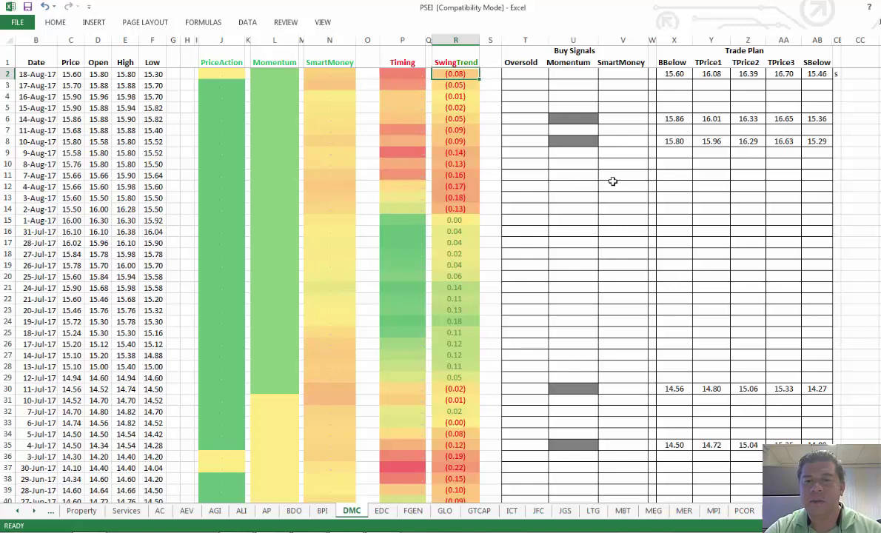
pyautogui.click(584, 119)
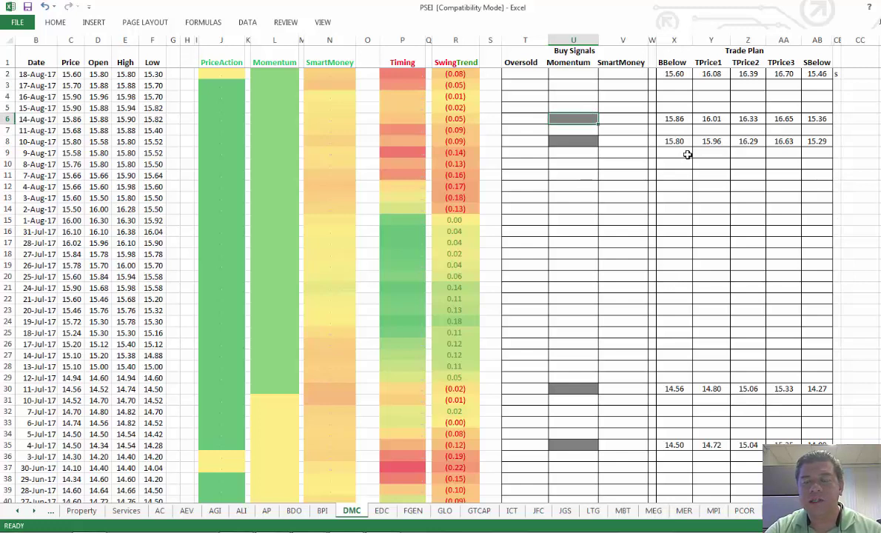
# Examine DMC's second target price in the 18-Aug-17 trade plan and its SwingTrend value for 19-Jul-17
pyautogui.click(748, 74)
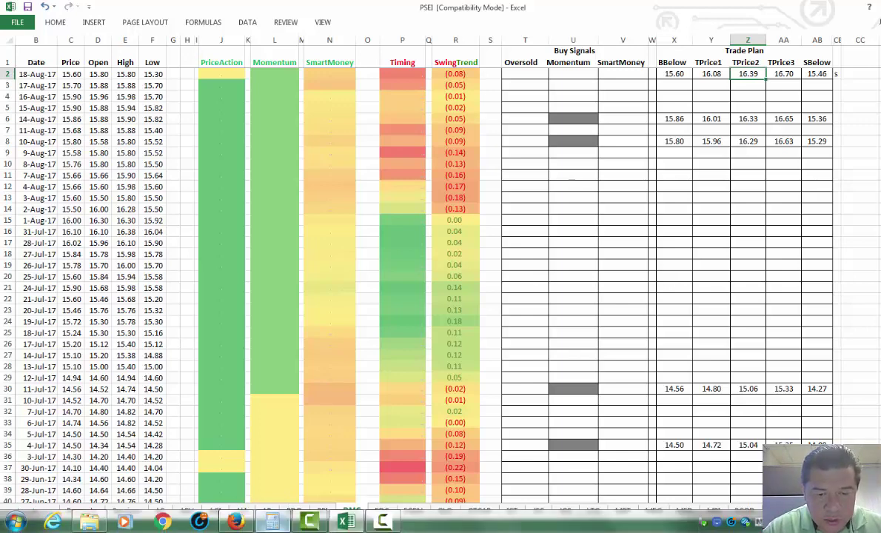
pyautogui.click(382, 522)
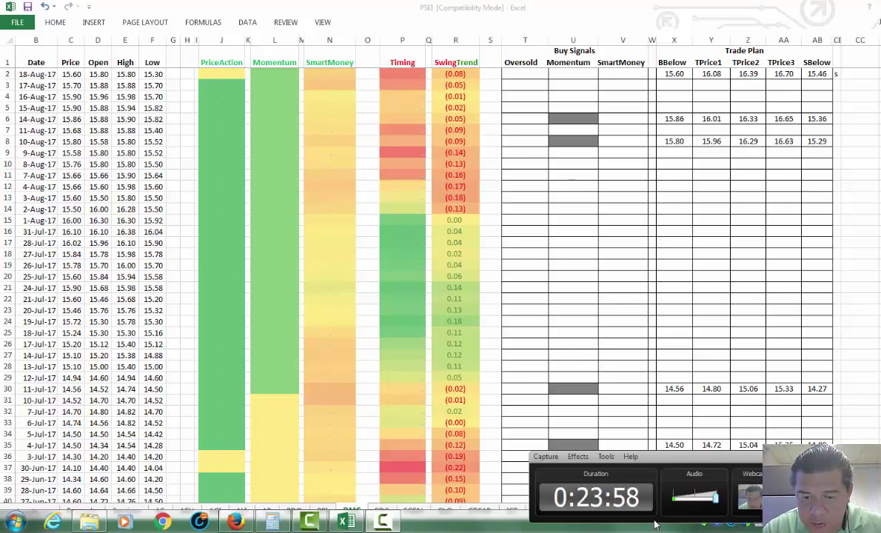
pyautogui.click(698, 222)
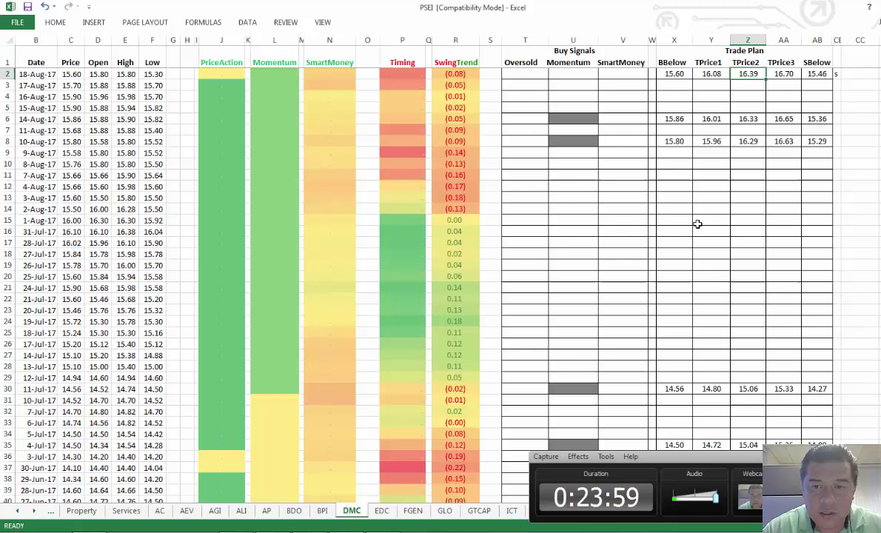
pyautogui.click(627, 196)
pyautogui.click(459, 319)
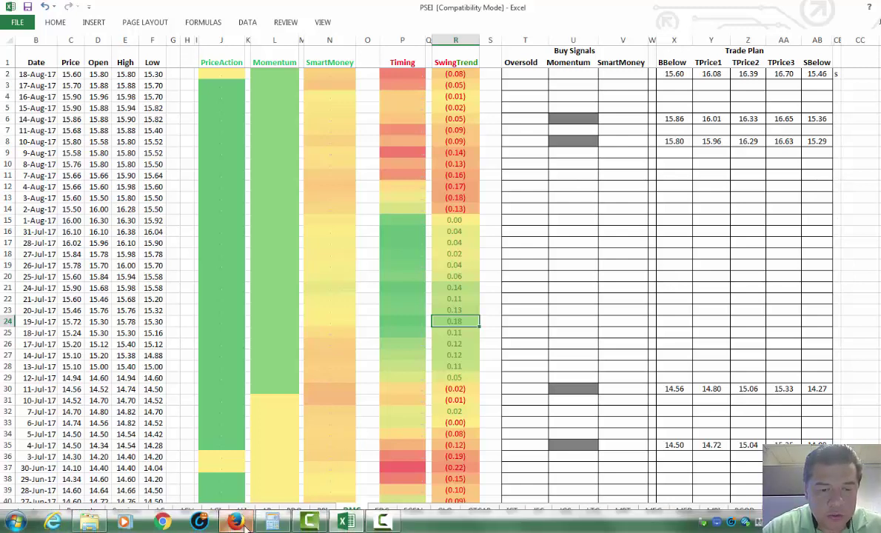
# Switch to the Investagrams chart in Firefox and load Energy Development Corporation (EDC)
pyautogui.click(236, 522)
pyautogui.click(59, 84)
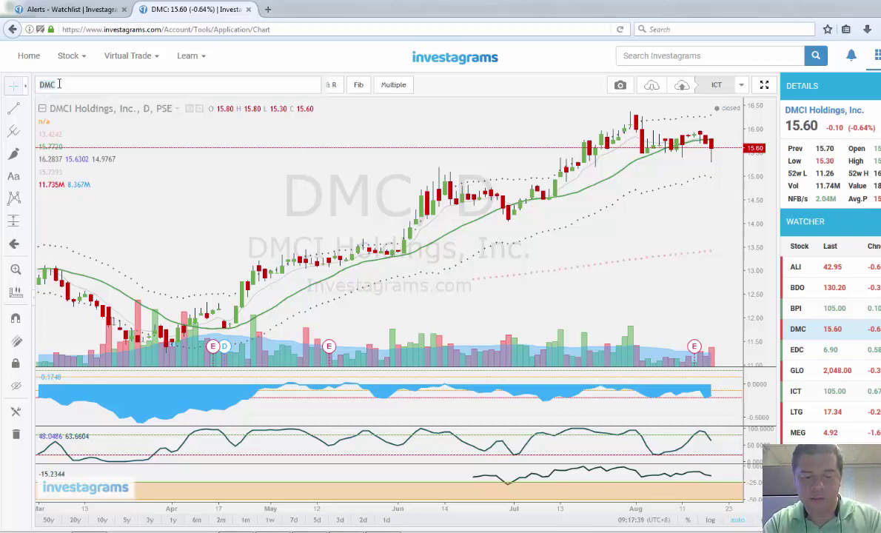
pyautogui.write('EDC')
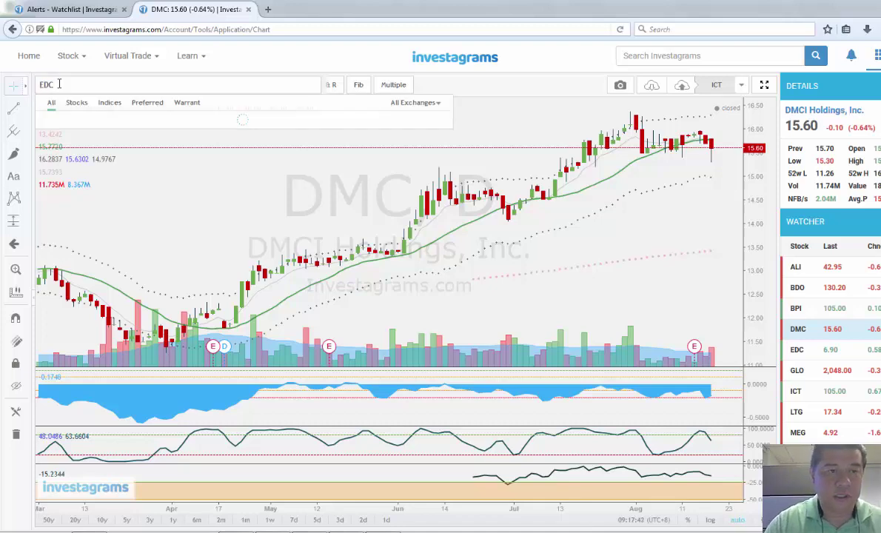
pyautogui.click(126, 121)
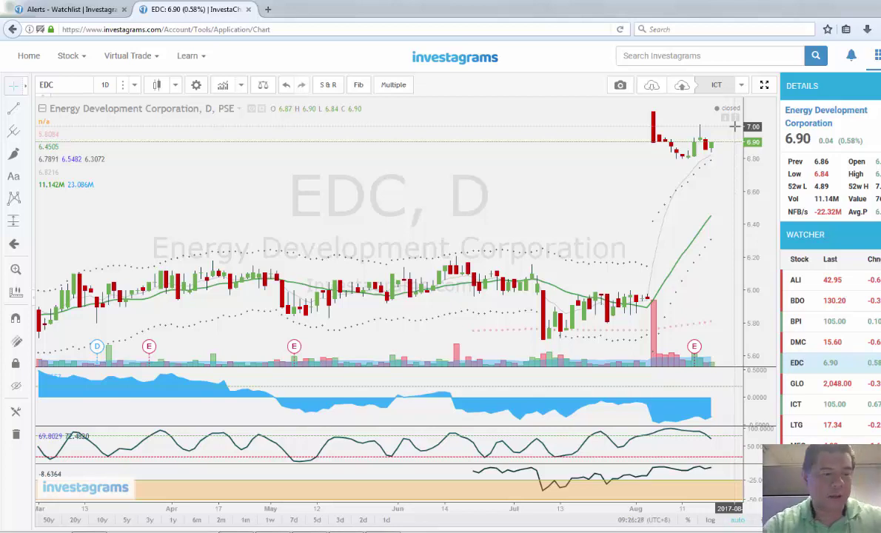
# Open the Investagrams market watchlist and review the entry, cutloss, target and risk-reward figures of its stocks
pyautogui.click(59, 11)
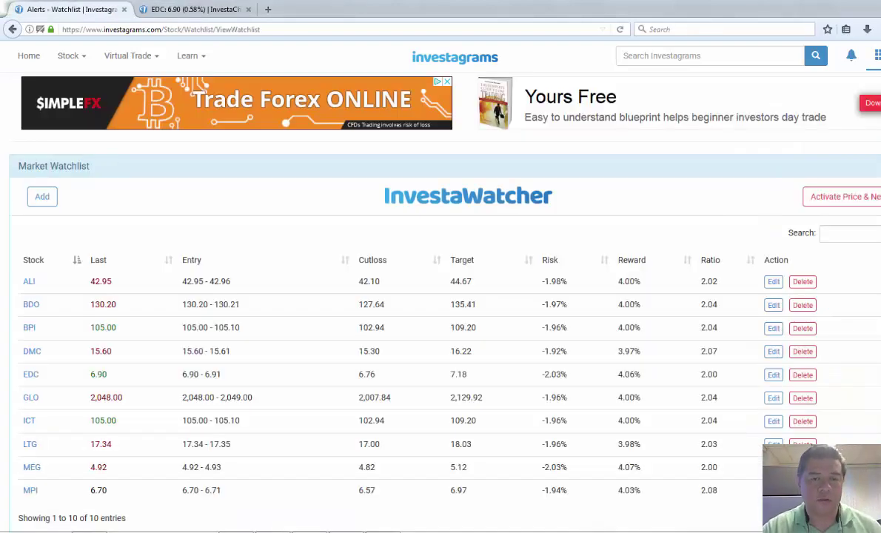
pyautogui.scroll(-2, 820, 286)
pyautogui.scroll(1, 807, 270)
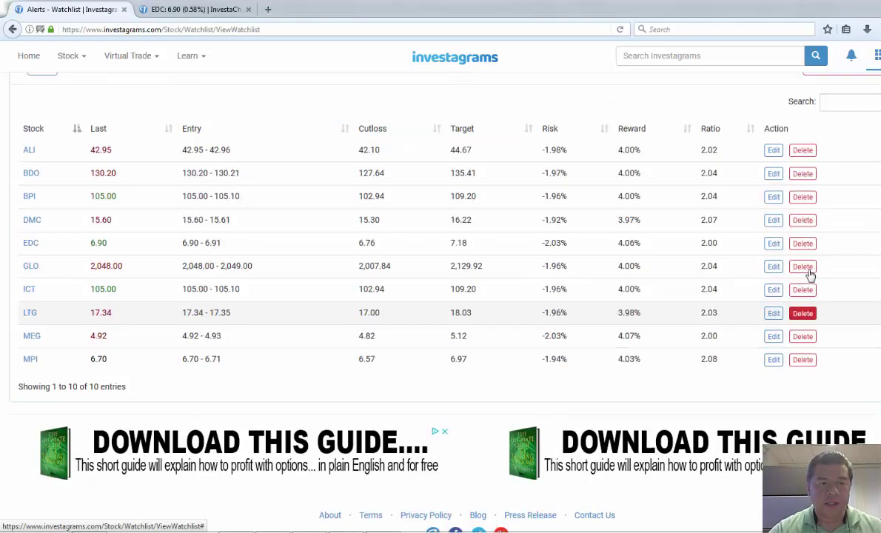